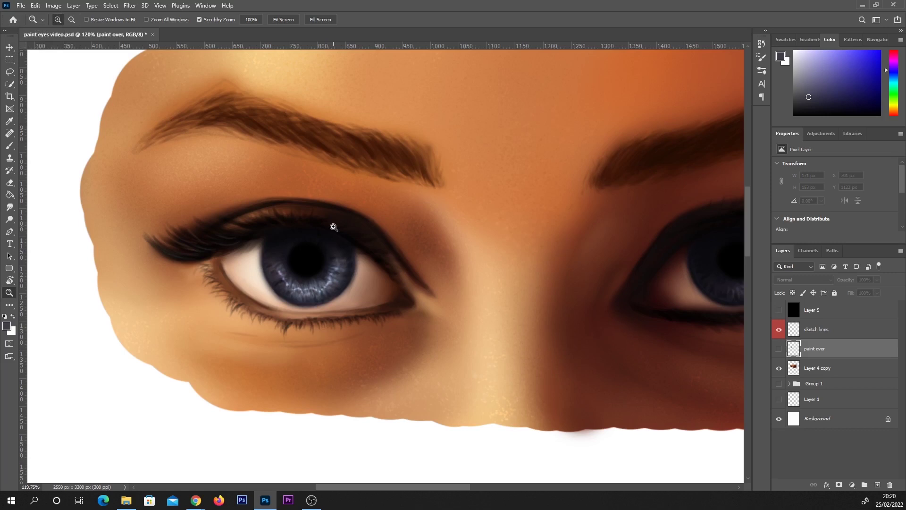
- Show the paint over layer and lock its transparent pixels, ready for brush work on the iris
click(779, 349)
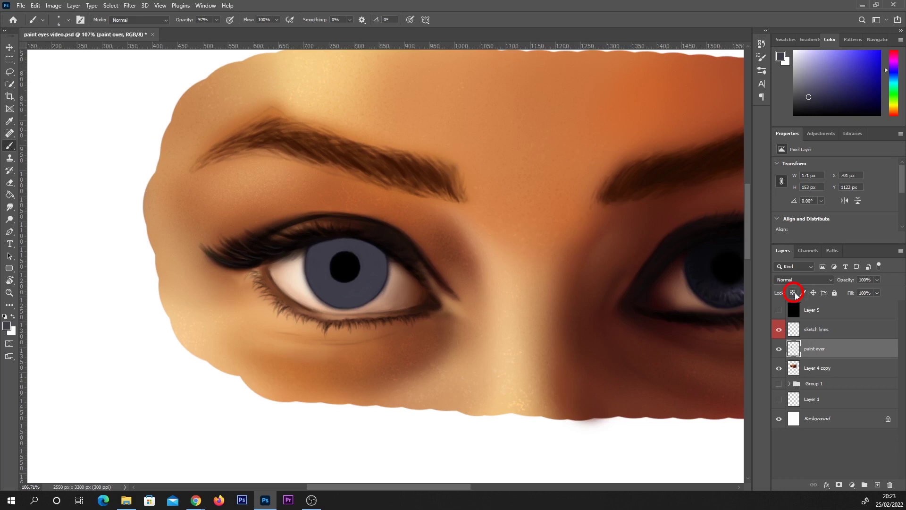
key(b)
- Try brushing a sampled skin tone across the iris with the layer's transparency locked, and undo the strokes
alt+click(403, 375)
drag(364, 242, 357, 305)
drag(338, 282, 325, 301)
drag(318, 242, 333, 305)
drag(306, 270, 341, 238)
mouse_move(369, 267)
mouse_down()
mouse_move(385, 265)
mouse_move(342, 307)
mouse_up()
key(ctrl+z)
- Sample the iris's base colour and darken the foreground colour to #25242f
alt+click(396, 258)
ctrl+click(367, 268)
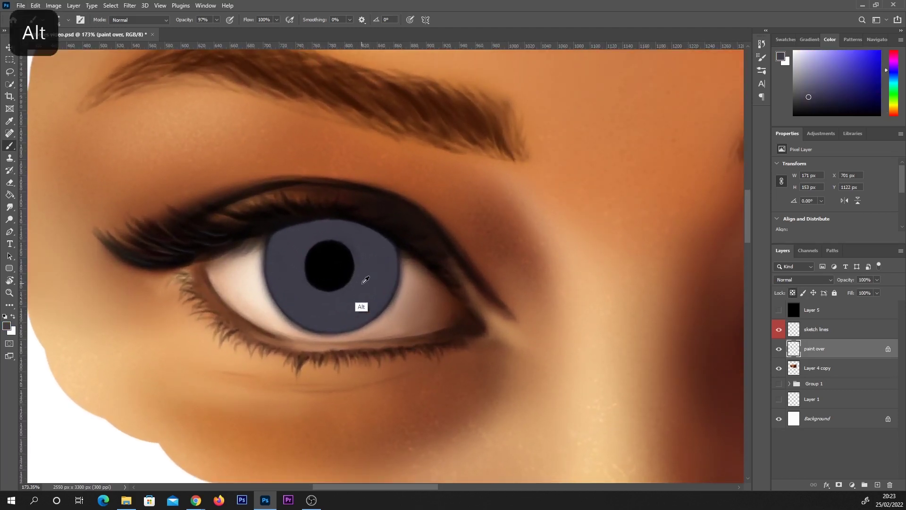
click(14, 327)
drag(548, 304, 555, 317)
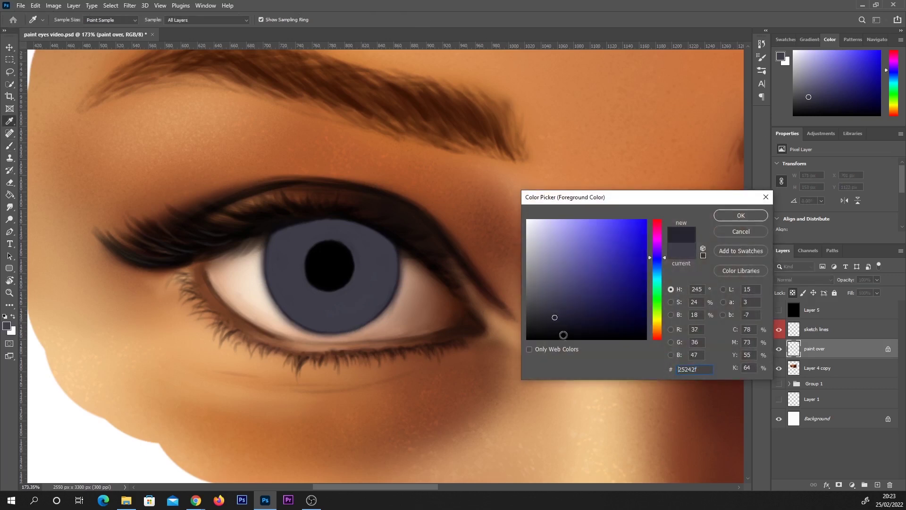
click(729, 216)
- Shade the upper part of the iris with the dark blue colour, enlarging the soft brush up to 60 px
key(b)
alt+right_click(385, 257)
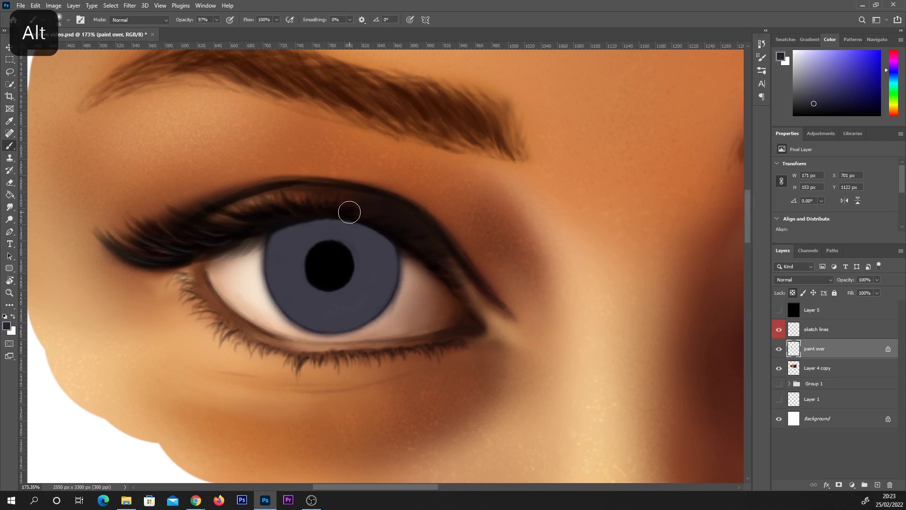
key(bracketright)
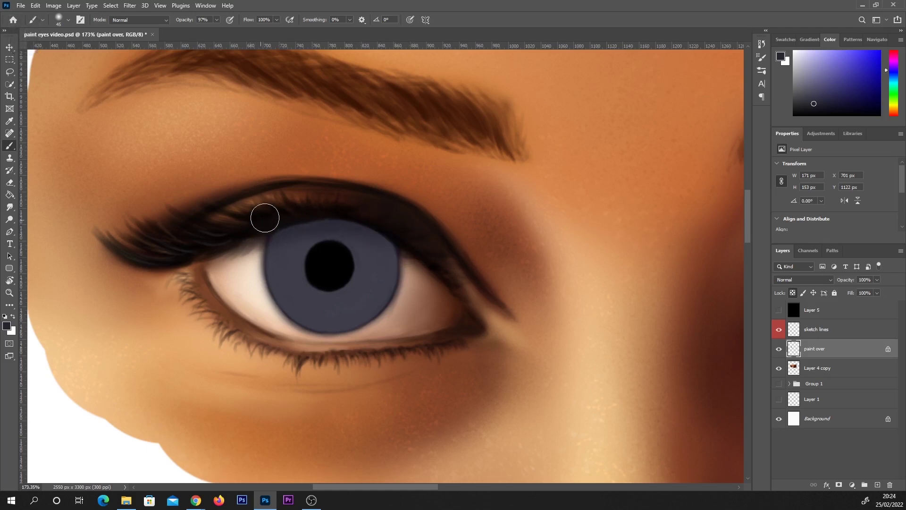
key(bracketright)
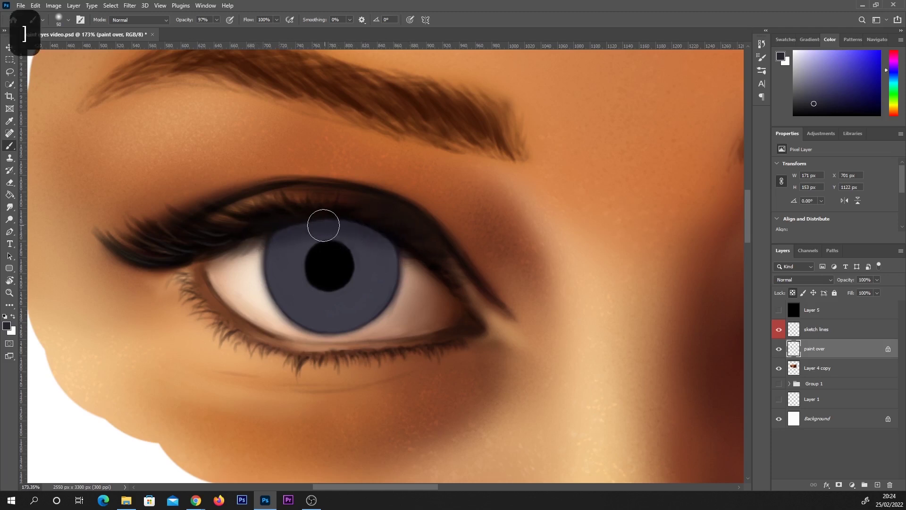
key(bracketright)
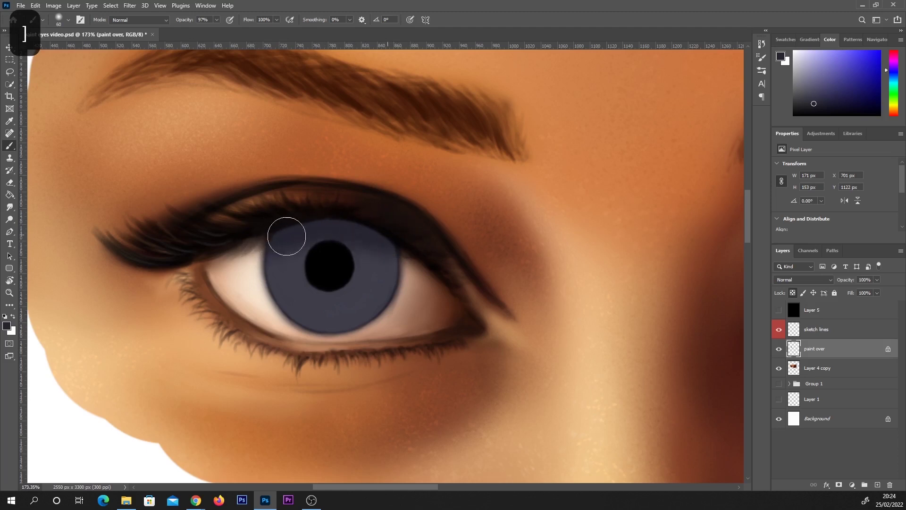
key(ctrl+z)
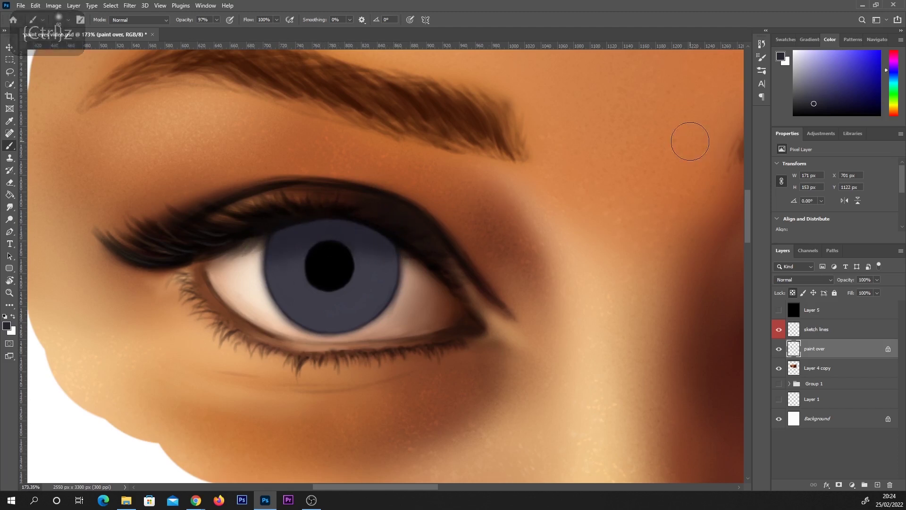
- Deepen the shadow along the top of the iris beneath the upper lashes with a 50 px near-black brush
mouse_move(360, 194)
mouse_down()
mouse_move(279, 214)
mouse_move(304, 208)
mouse_move(411, 225)
mouse_move(400, 235)
mouse_up()
key(bracketleft)
mouse_move(285, 210)
mouse_down()
mouse_move(309, 210)
mouse_move(281, 210)
mouse_up()
drag(400, 229, 334, 213)
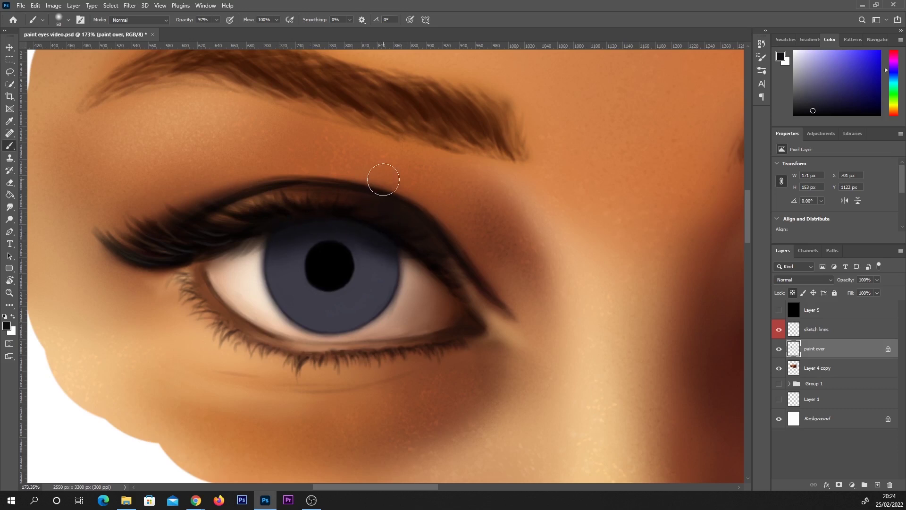
- Darken the outer rim of the iris all around with a soft 25 px near-black brush
key(bracketleft)
key(bracketleft)
key(bracketleft)
key(bracketleft)
key(bracketleft)
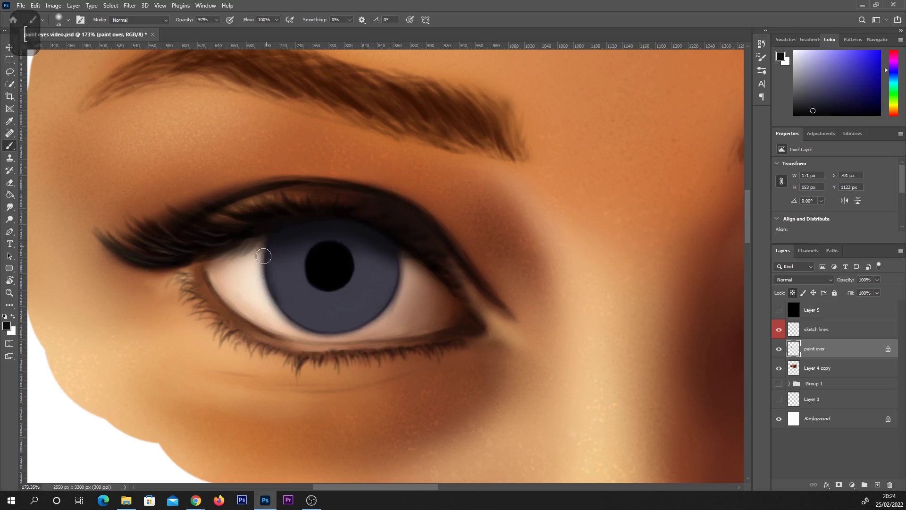
mouse_move(282, 309)
mouse_down()
mouse_move(333, 332)
mouse_move(324, 341)
mouse_move(364, 326)
mouse_move(397, 299)
mouse_move(400, 271)
mouse_up()
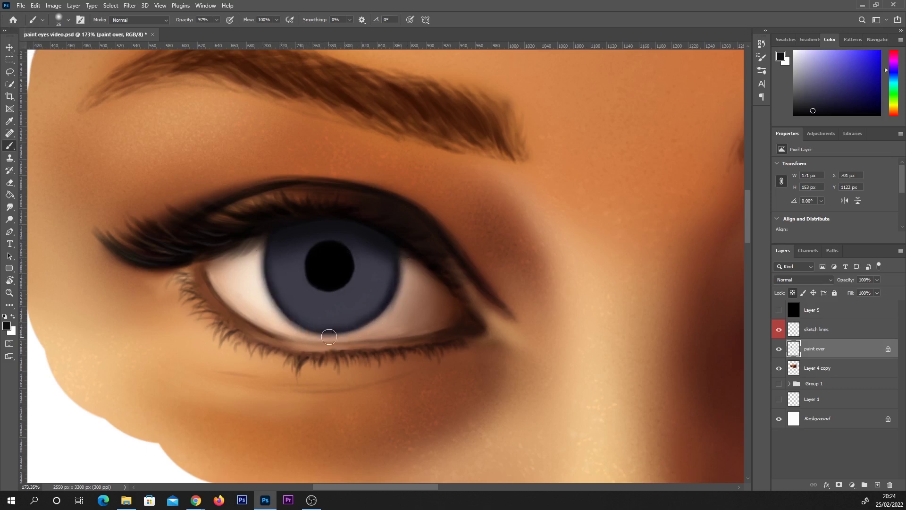
mouse_move(271, 262)
mouse_down()
mouse_move(267, 286)
mouse_move(275, 307)
mouse_up()
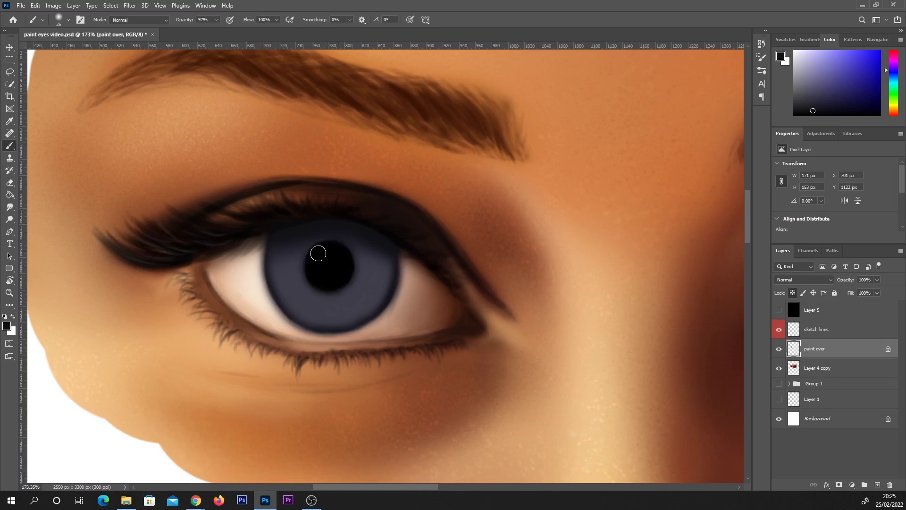
- Soften the edge of the pupil with near-black strokes, reducing the brush to 20 px or smaller
key(ctrl+z)
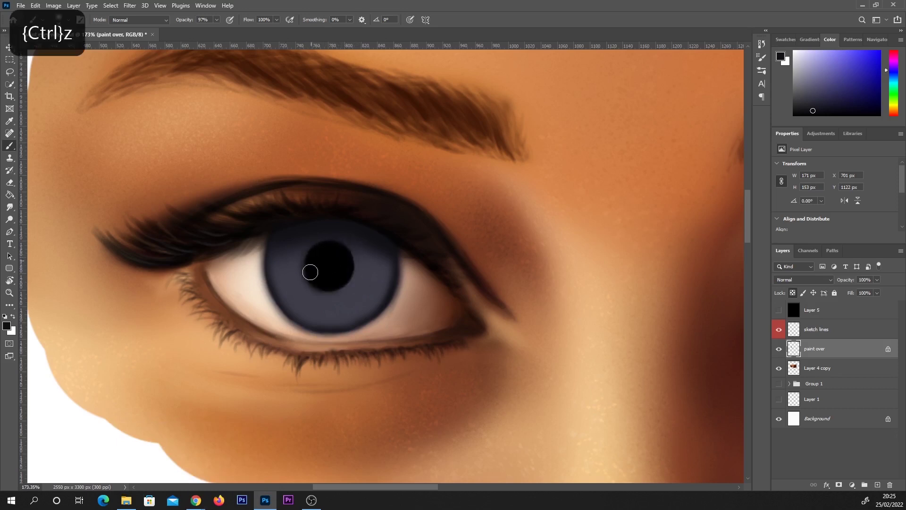
key(bracketleft)
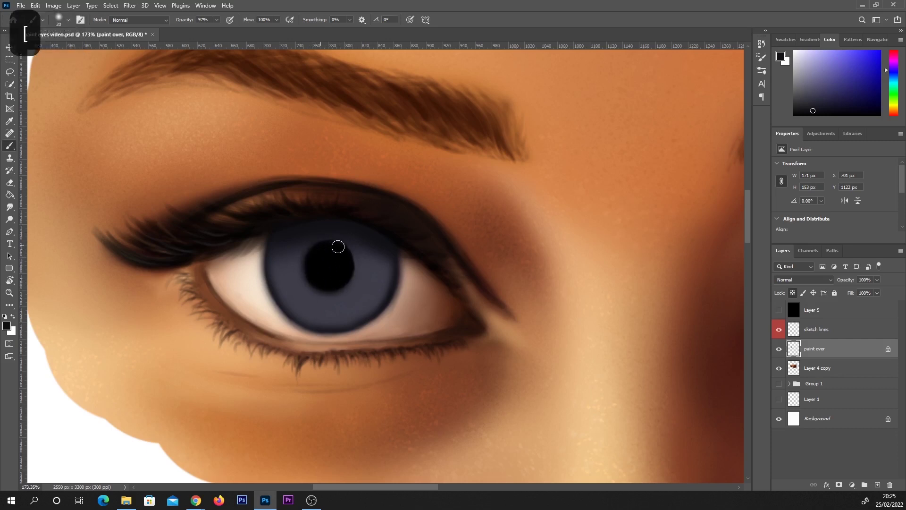
key(ctrl+z)
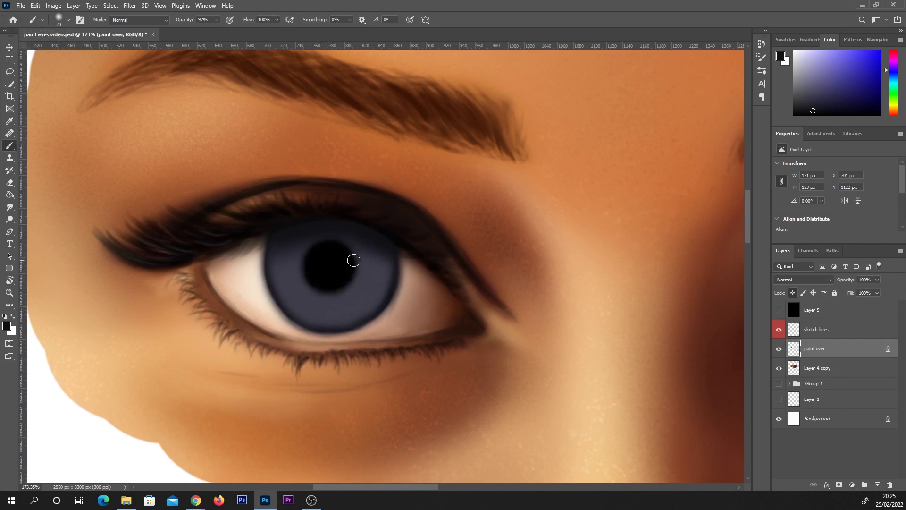
key(bracketleft)
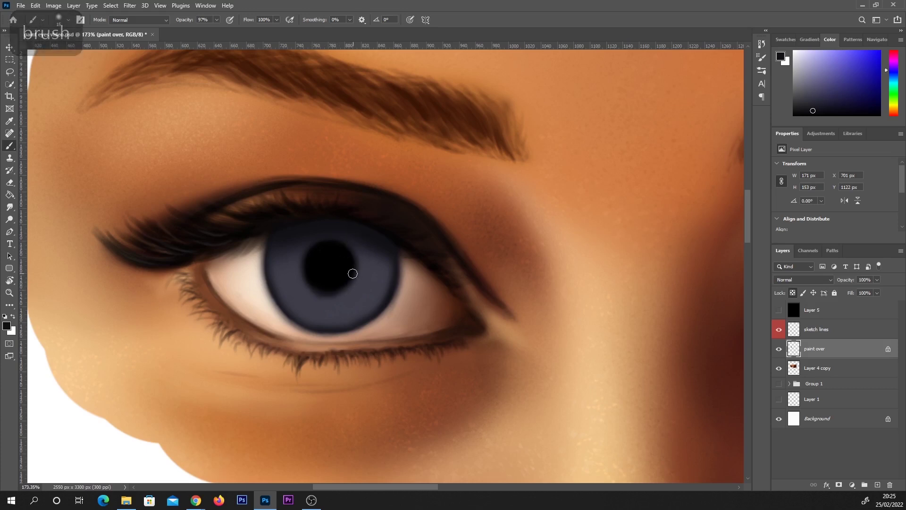
- Blend the shadow over the upper iris on the step 3 layer with sampled dark and iris tones, using 35 and 40 px brushes
alt+click(324, 304)
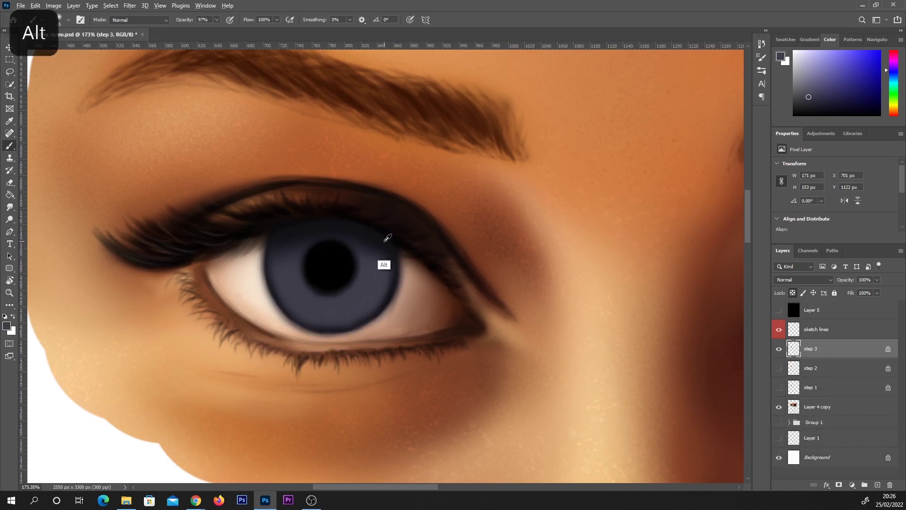
alt+click(381, 237)
key(bracketright)
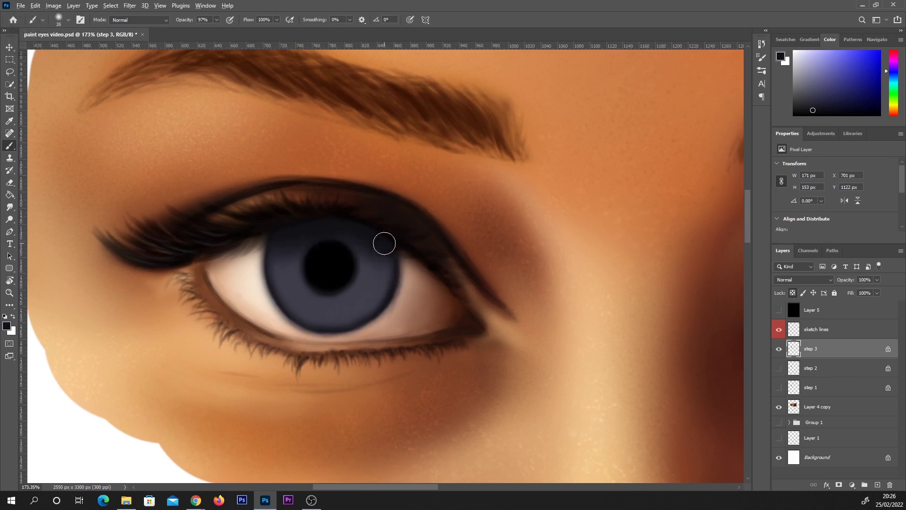
key(alt)
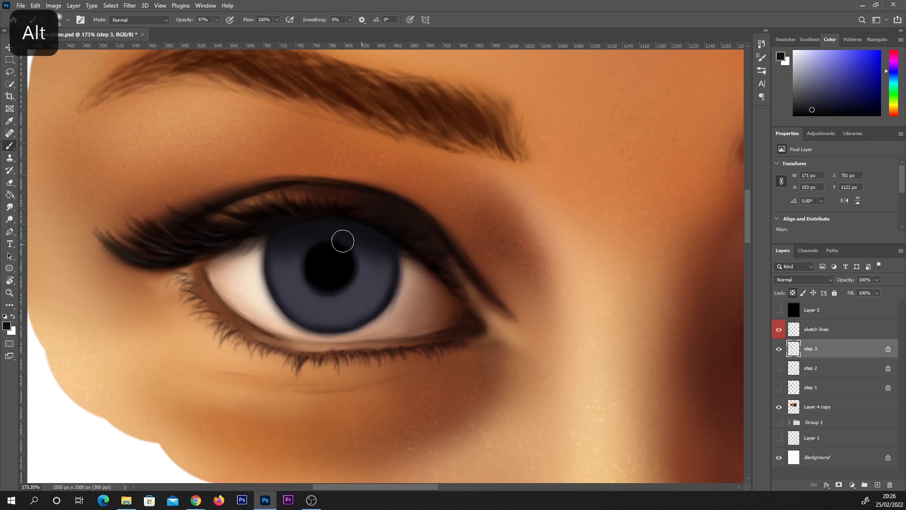
key(bracketright)
alt+click(358, 236)
alt+click(308, 251)
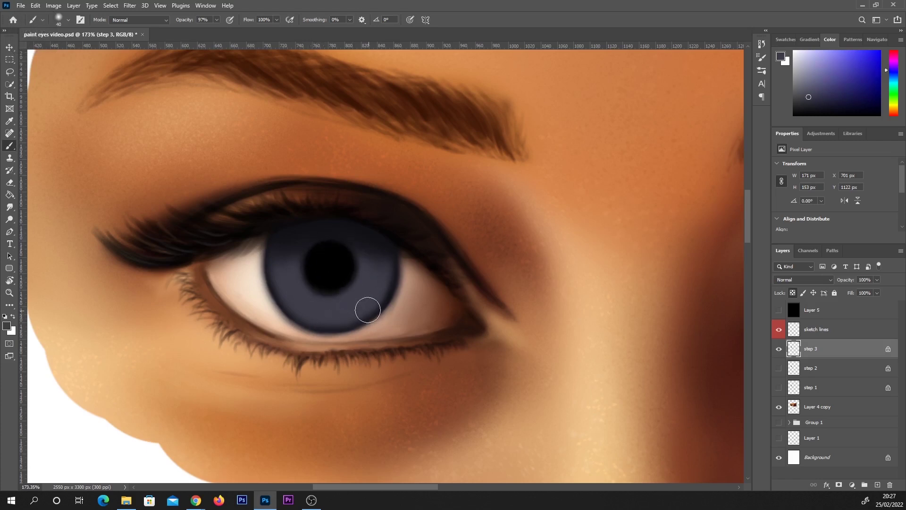
- Paint a lighter grey-blue (#646377) glow across the lower iris around the pupil with a 25 px brush
alt+click(359, 297)
click(809, 87)
key(bracketleft)
key(bracketleft)
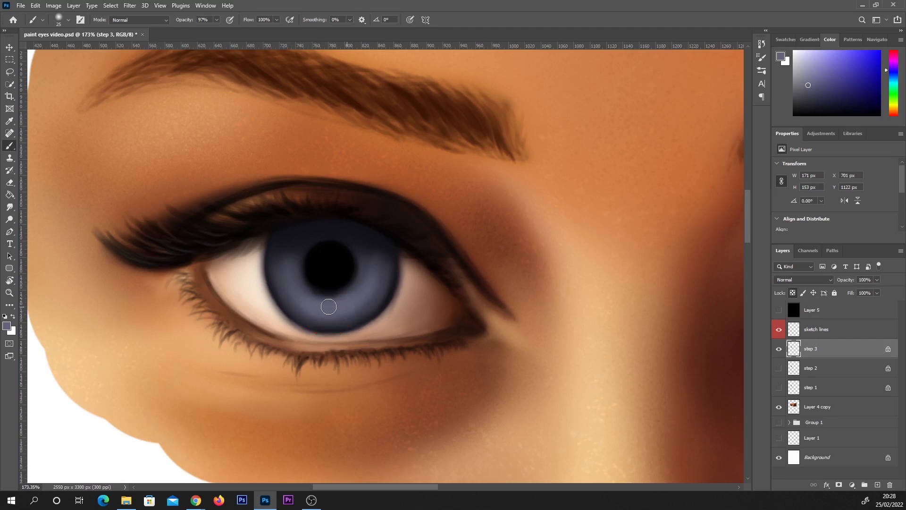
click(8, 326)
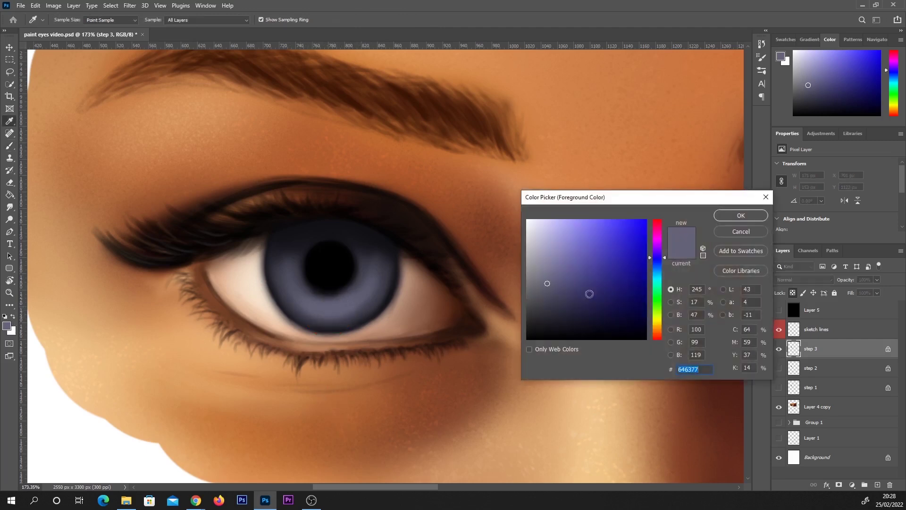
drag(629, 282, 670, 286)
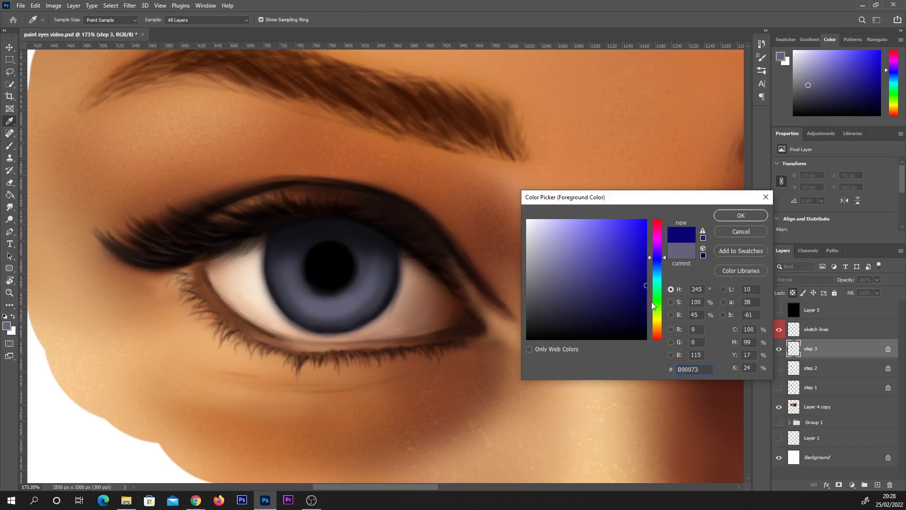
click(554, 281)
mouse_move(555, 226)
mouse_down()
mouse_move(527, 228)
mouse_move(551, 367)
mouse_up()
click(765, 197)
- Draw a black circle about 143 px wide on a new layer in the white area beside the eye, using a 5 px brush
key(ctrl+shift+alt+n)
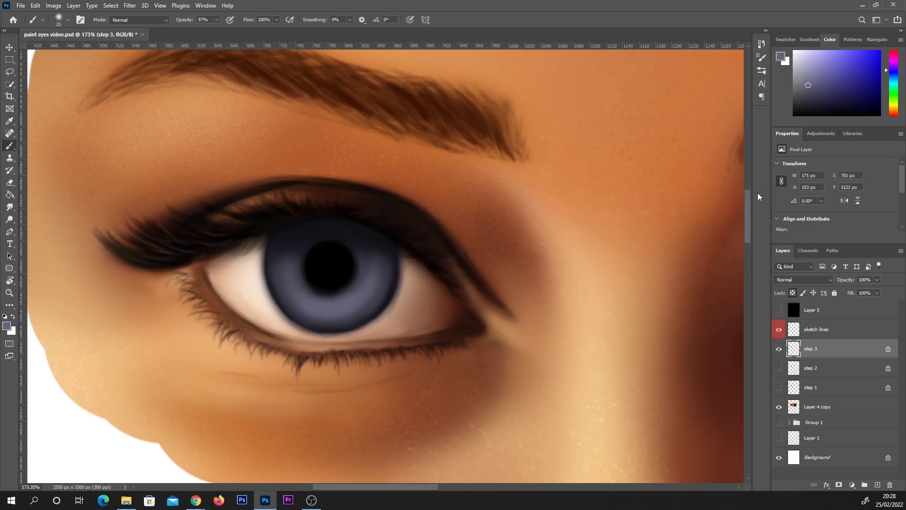
drag(338, 373, 719, 388)
click(880, 50)
key(bracketleft)
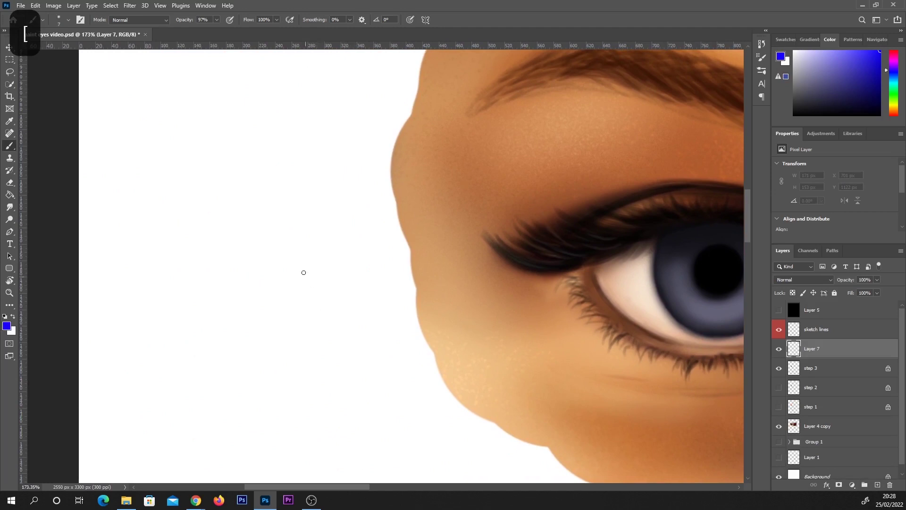
key(bracketleft)
key(d)
mouse_move(190, 183)
mouse_down()
mouse_move(157, 244)
mouse_move(179, 286)
mouse_move(247, 276)
mouse_move(265, 222)
mouse_move(236, 182)
mouse_move(197, 183)
mouse_move(175, 198)
mouse_up()
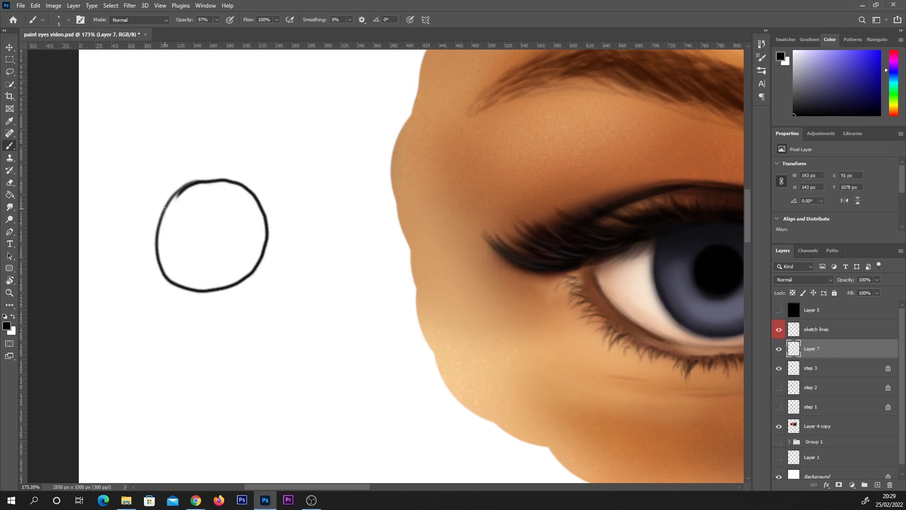
- Add a curved iris line inside the eyeball circle and an arrow pointing down at it from the upper right
key(ctrl+z)
mouse_move(261, 209)
mouse_down()
mouse_move(239, 227)
mouse_move(250, 268)
mouse_up()
mouse_move(276, 177)
mouse_down()
mouse_move(276, 200)
mouse_move(325, 132)
mouse_up()
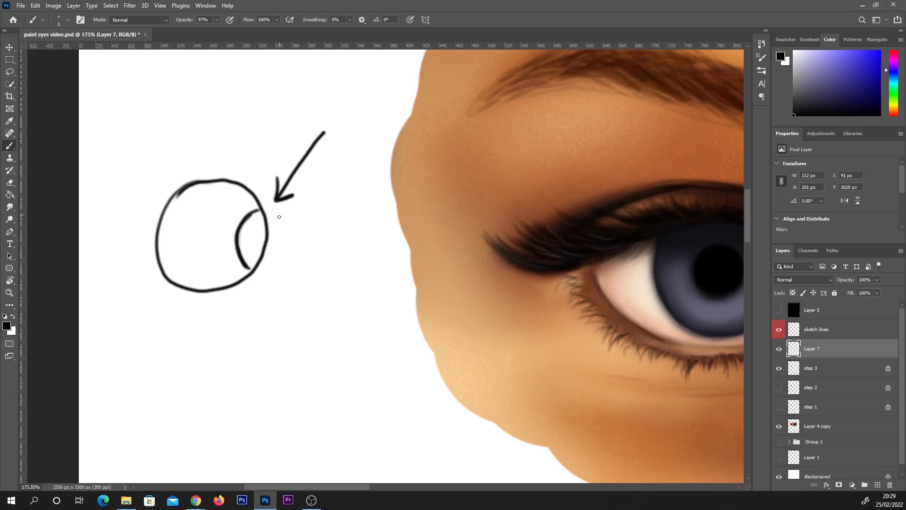
- Try marking the iris's shaded upper end and its lower end with circles in the eyeball diagram, and undo both
mouse_move(266, 219)
mouse_down()
mouse_move(237, 232)
mouse_move(246, 202)
mouse_move(256, 202)
mouse_move(240, 213)
mouse_move(259, 212)
mouse_move(263, 234)
mouse_up()
mouse_move(226, 271)
mouse_down()
mouse_move(230, 246)
mouse_move(227, 270)
mouse_up()
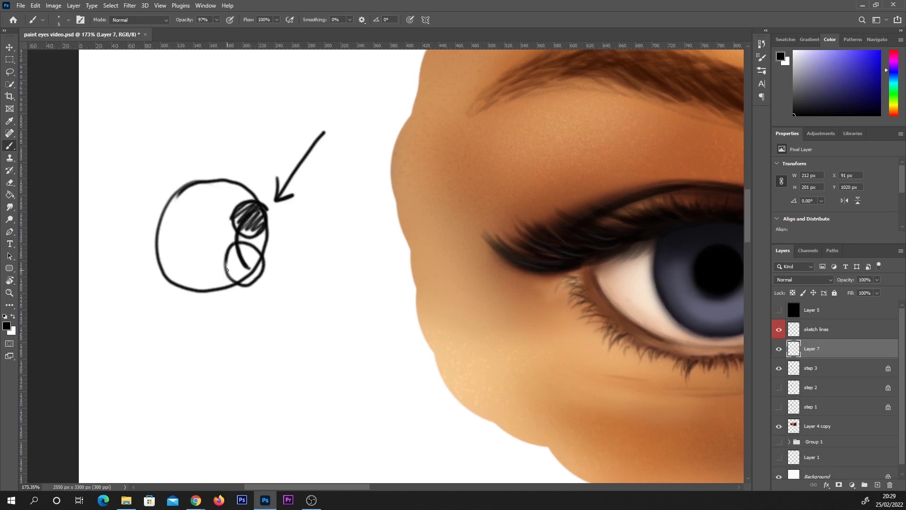
key(ctrl+z)
key(ctrl+z)
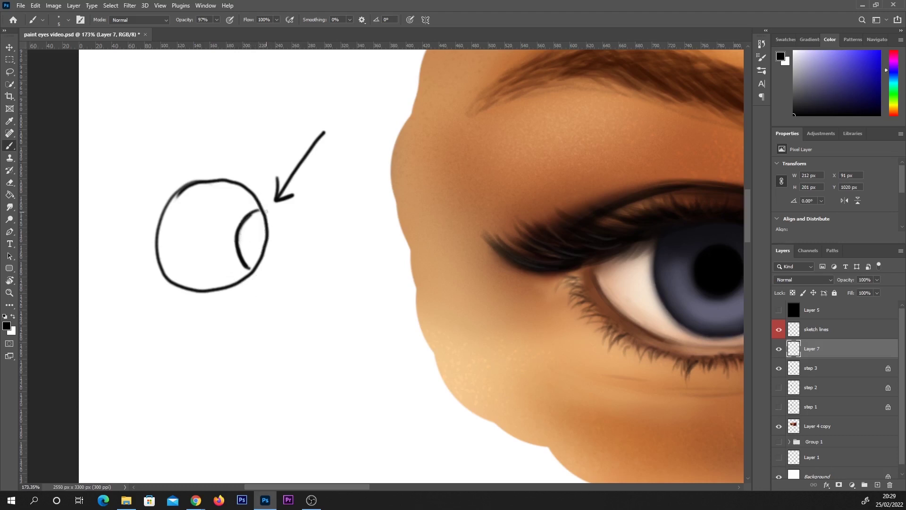
- Draw a bulging cornea curve over the iris of the eyeball diagram, redoing unsatisfactory strokes
mouse_move(261, 210)
mouse_down()
mouse_move(276, 240)
mouse_move(254, 269)
mouse_up()
key(ctrl+z)
mouse_move(255, 207)
mouse_down()
mouse_move(268, 226)
mouse_move(238, 222)
mouse_move(257, 209)
mouse_move(258, 246)
mouse_up()
key(ctrl+z)
key(ctrl+z)
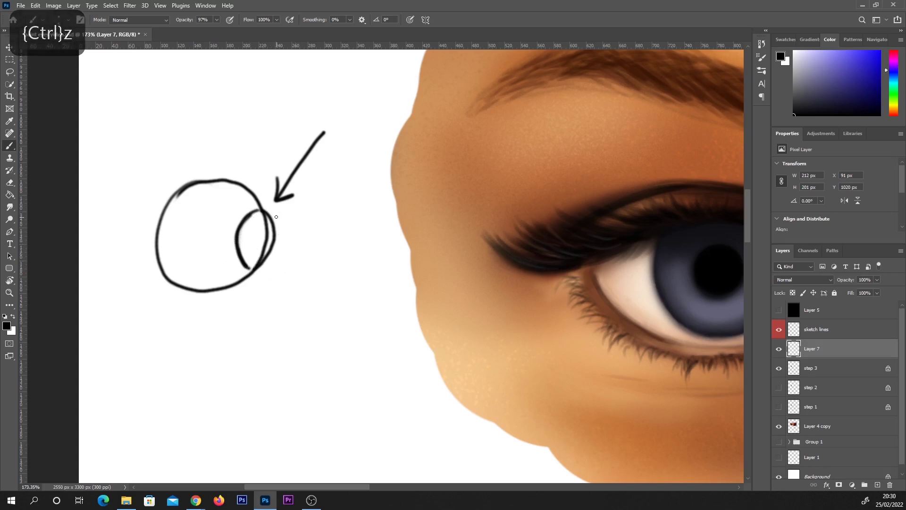
key(ctrl+z)
- Try small circles on the cornea bulge, undo them, and add freehand strokes beside the eyeball diagram
drag(276, 215, 276, 242)
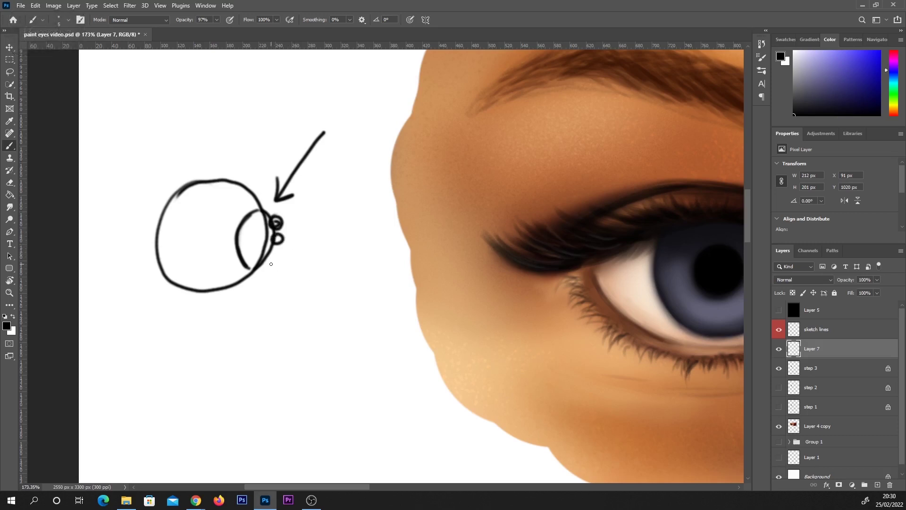
key(ctrl+z)
mouse_move(307, 264)
mouse_down()
mouse_move(319, 324)
mouse_move(349, 312)
mouse_move(344, 269)
mouse_move(317, 250)
mouse_move(312, 281)
mouse_move(310, 257)
mouse_move(297, 281)
mouse_move(296, 306)
mouse_move(307, 324)
mouse_move(328, 328)
mouse_up()
mouse_move(306, 289)
mouse_down()
mouse_move(319, 300)
mouse_move(317, 315)
mouse_move(311, 302)
mouse_up()
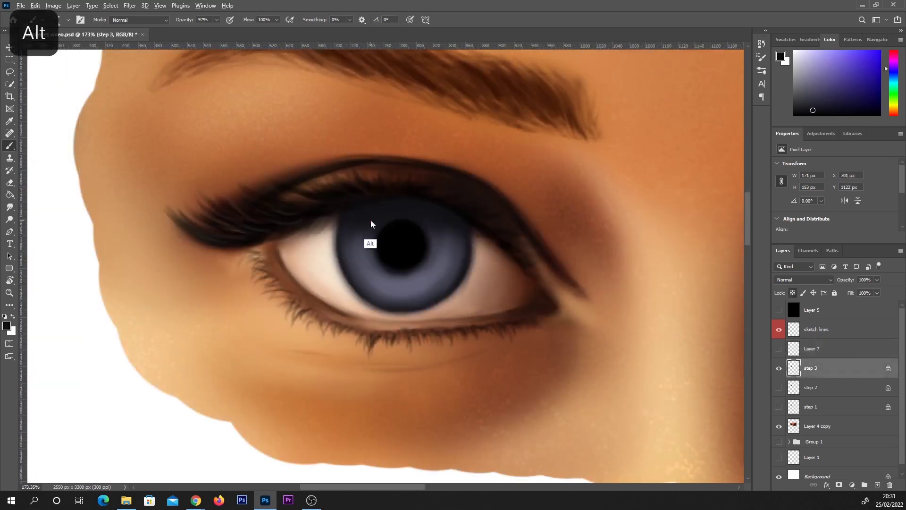
- Hide the diagram layer and darken the upper iris on the step 3 layer with a 56 px near-black brush
mouse_move(373, 211)
mouse_down()
mouse_move(344, 234)
mouse_move(372, 222)
mouse_move(379, 228)
mouse_move(353, 240)
mouse_move(354, 231)
mouse_move(469, 239)
mouse_move(403, 217)
mouse_move(371, 223)
mouse_move(355, 276)
mouse_move(342, 275)
mouse_move(405, 254)
mouse_move(388, 244)
mouse_move(412, 264)
mouse_move(438, 253)
mouse_up()
drag(816, 111, 811, 112)
mouse_move(370, 196)
mouse_down()
mouse_move(353, 207)
mouse_move(406, 194)
mouse_move(445, 201)
mouse_up()
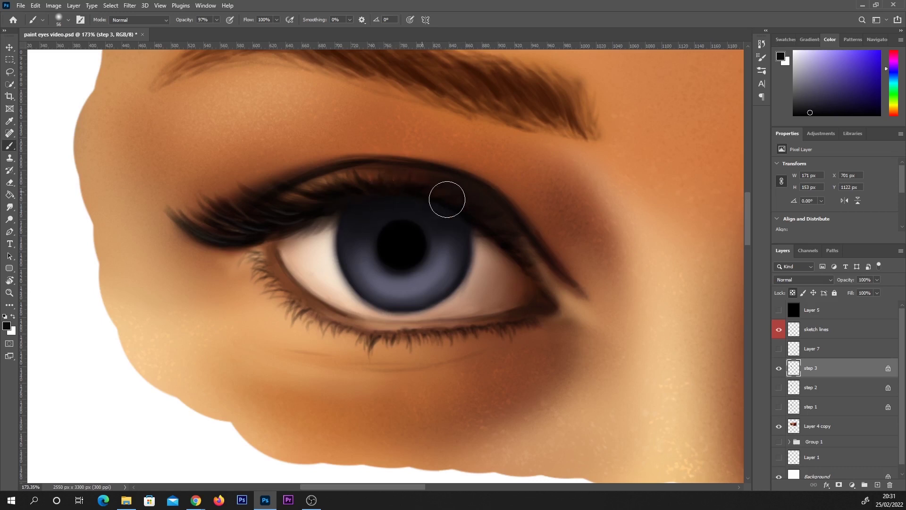
- Set the brush's foreground colour to a muted purple (#69587f), after sampling the iris and comparing bluer hues
alt+click(366, 222)
key(ctrl+z)
click(8, 329)
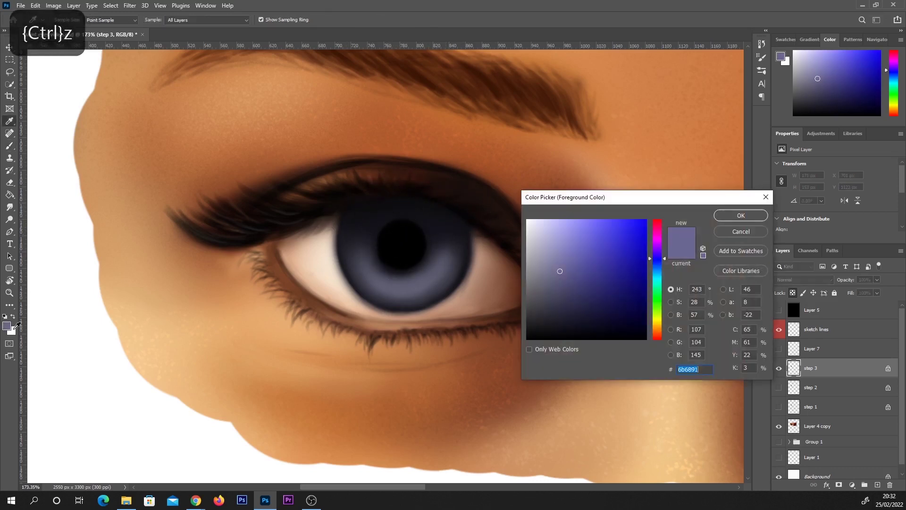
click(387, 285)
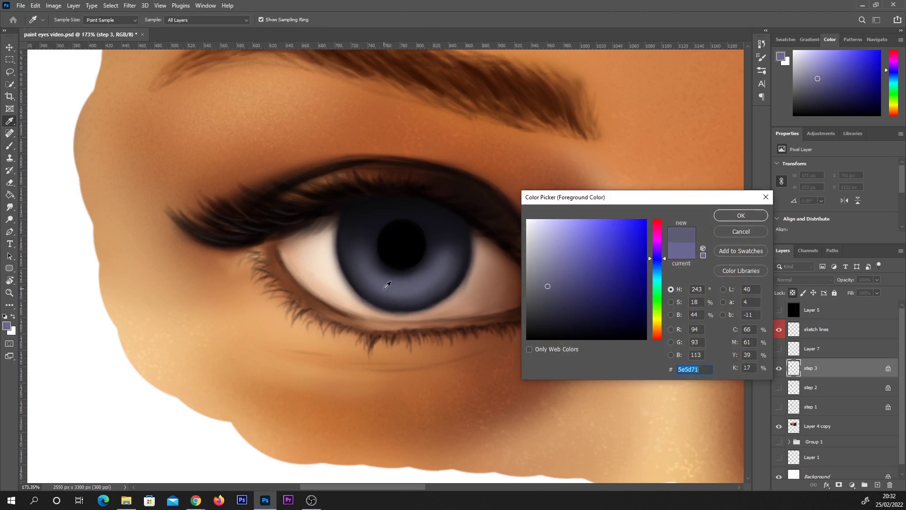
click(548, 276)
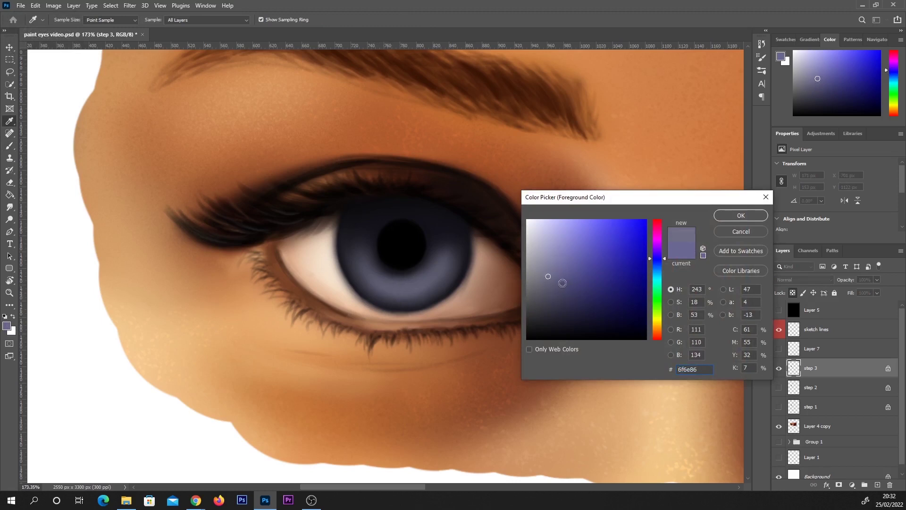
click(563, 279)
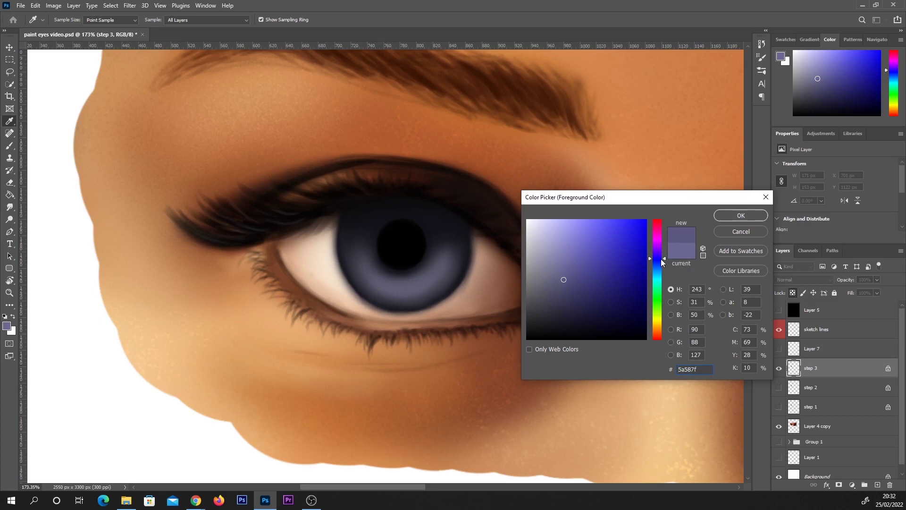
drag(658, 263, 661, 270)
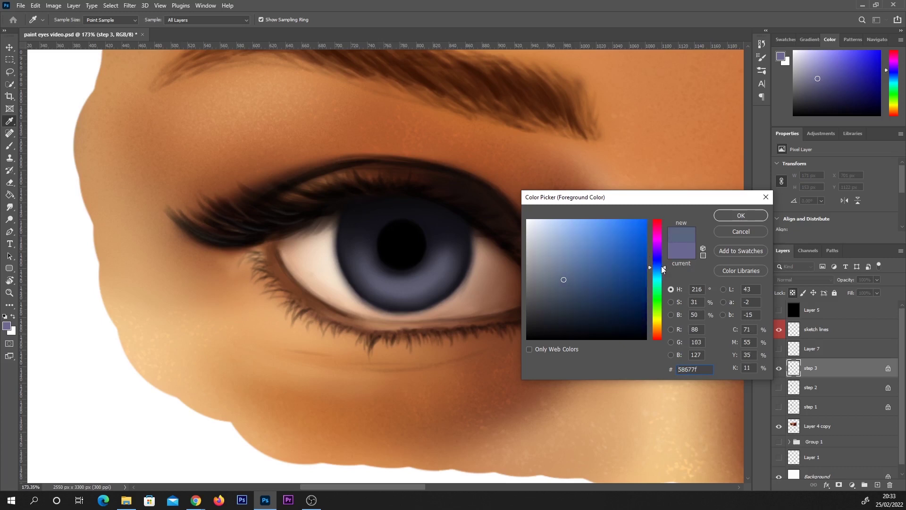
click(659, 264)
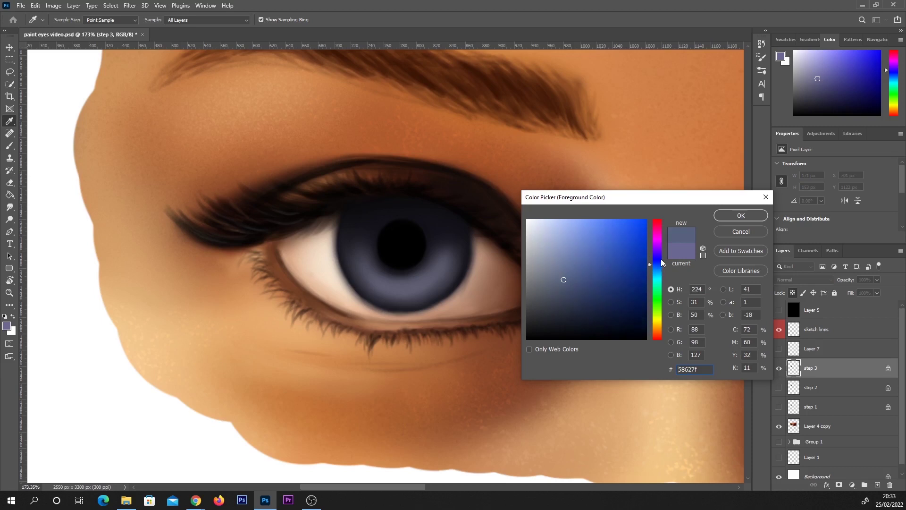
click(658, 251)
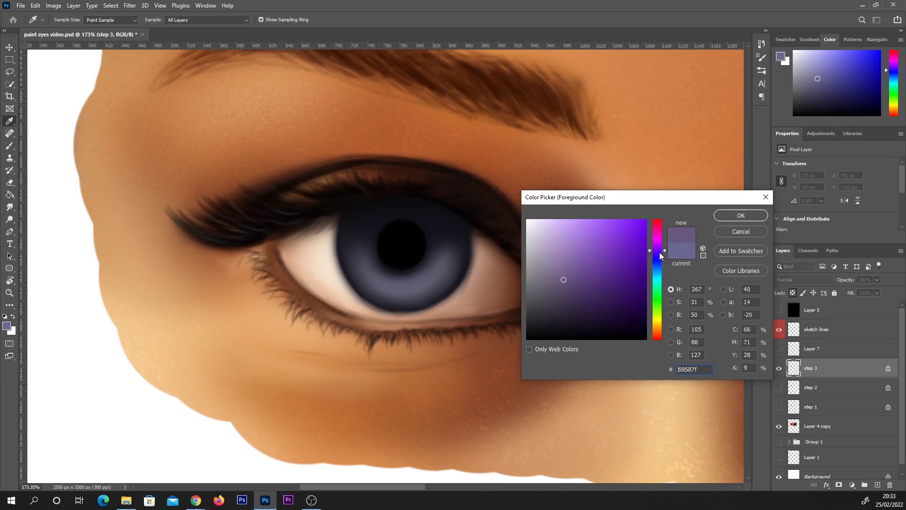
click(728, 217)
key(b)
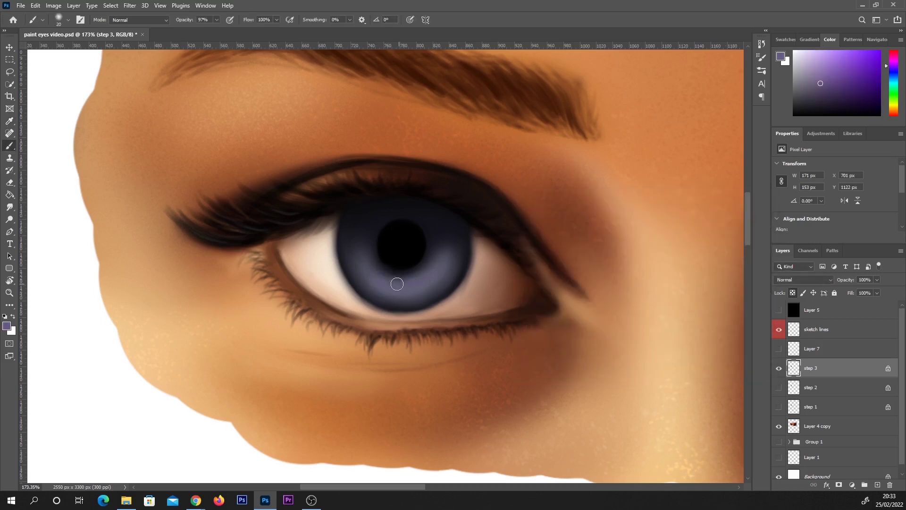
- Brush the muted purple in an arc across the lower iris beneath the pupil, continuing with a smaller brush on the step 4 layer
mouse_move(366, 265)
mouse_down()
mouse_move(405, 291)
mouse_move(441, 265)
mouse_up()
drag(438, 274, 441, 270)
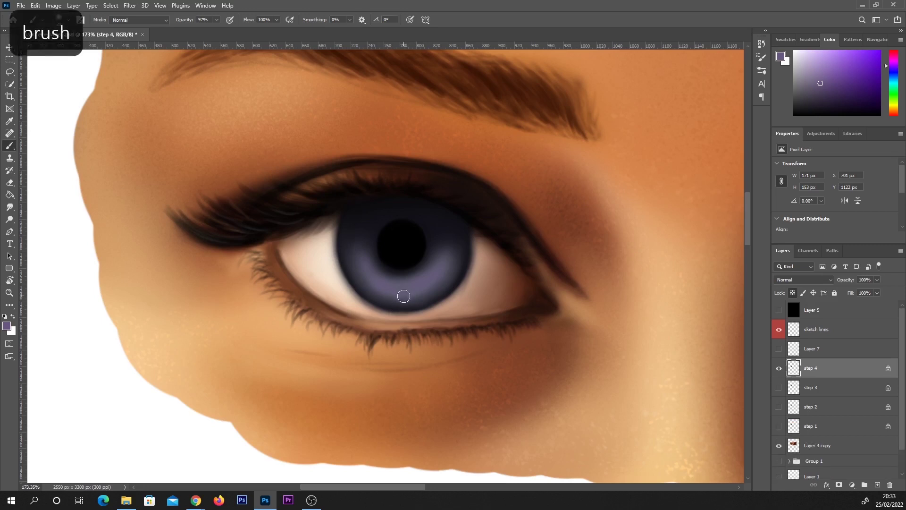
key(bracketleft)
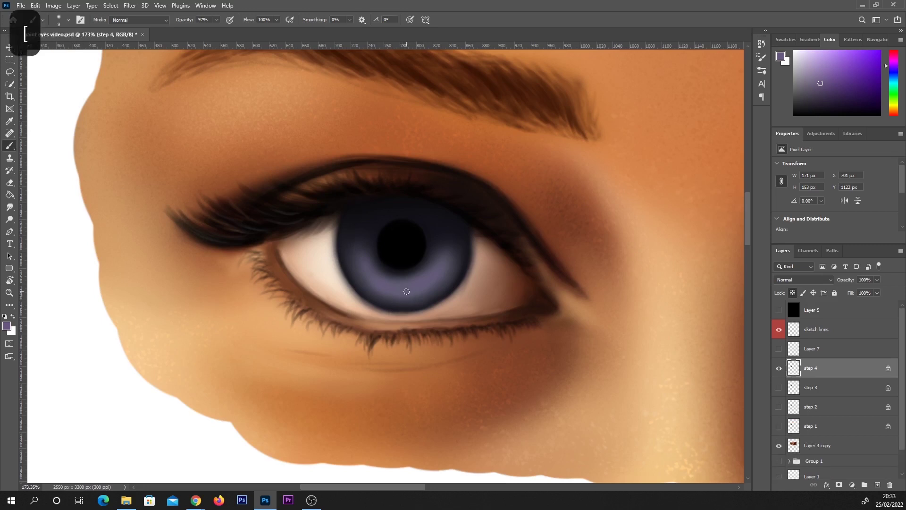
mouse_move(419, 276)
mouse_down()
mouse_move(437, 274)
mouse_move(424, 293)
mouse_up()
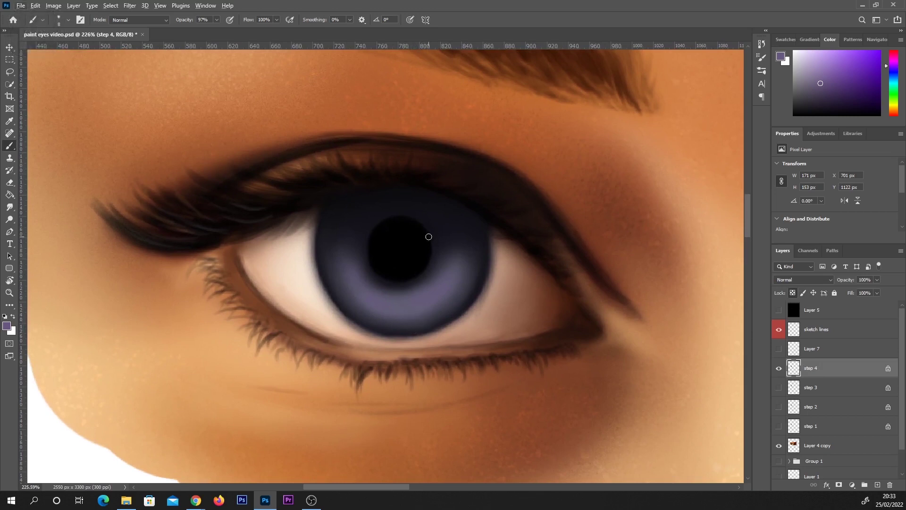
- Sample the near-black tone of the iris's lower rim and reduce the brush to 7 px
alt+click(330, 312)
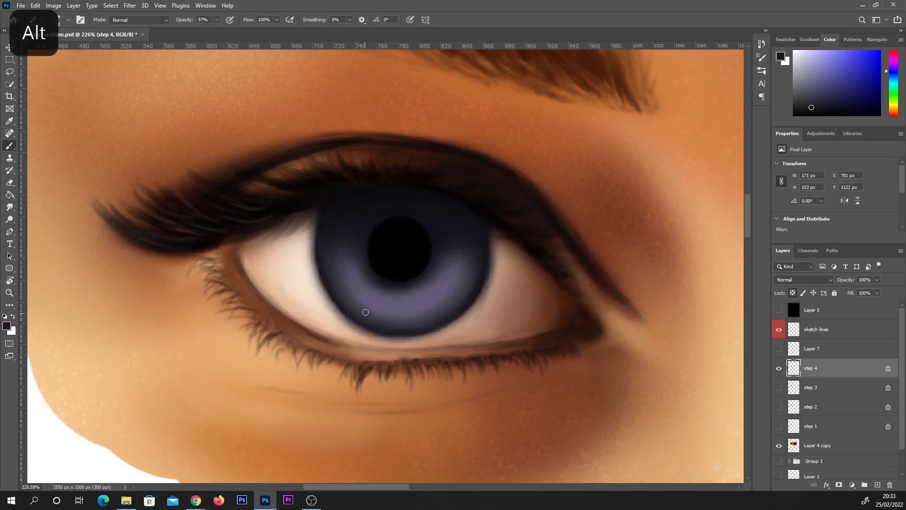
key(bracketleft)
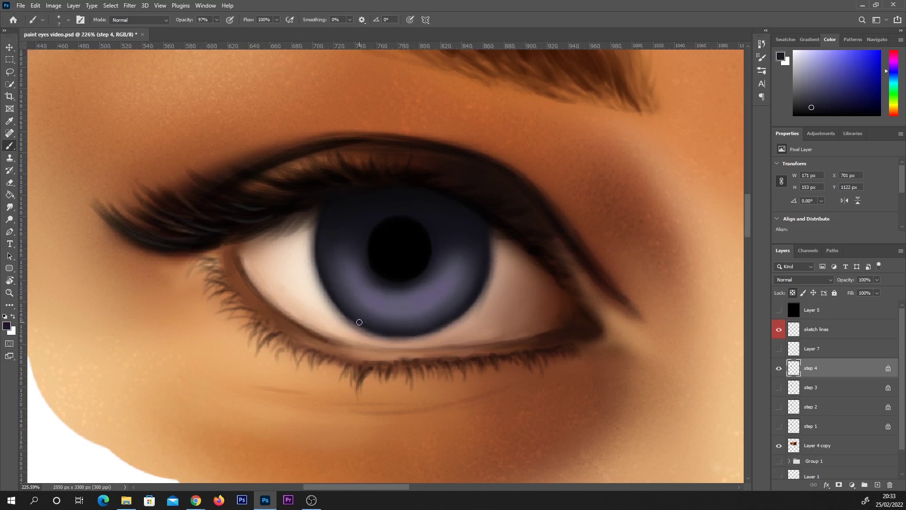
- Try three dark radial lines from the lower rim of the iris to the pupil, and undo them all
drag(359, 322, 379, 285)
drag(389, 329, 396, 289)
drag(424, 328, 413, 286)
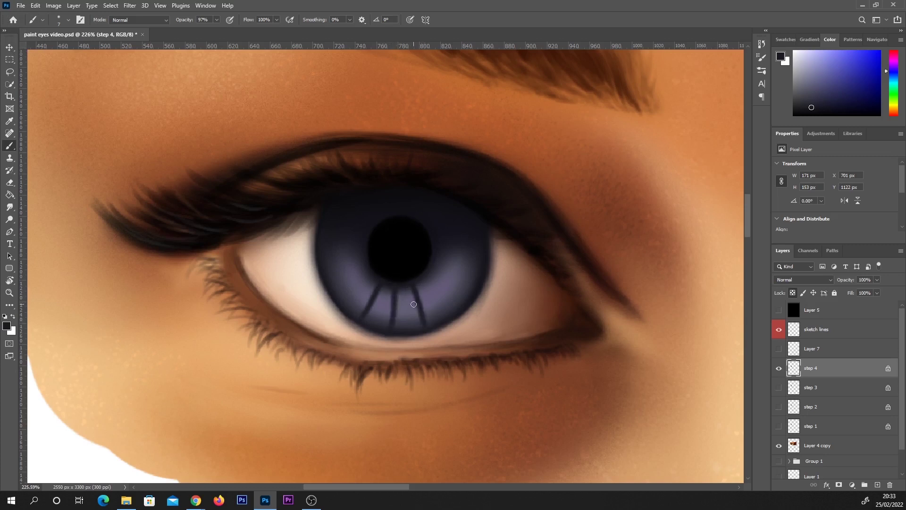
key(ctrl+z)
key(ctrl+z)
key(ctrl+z)
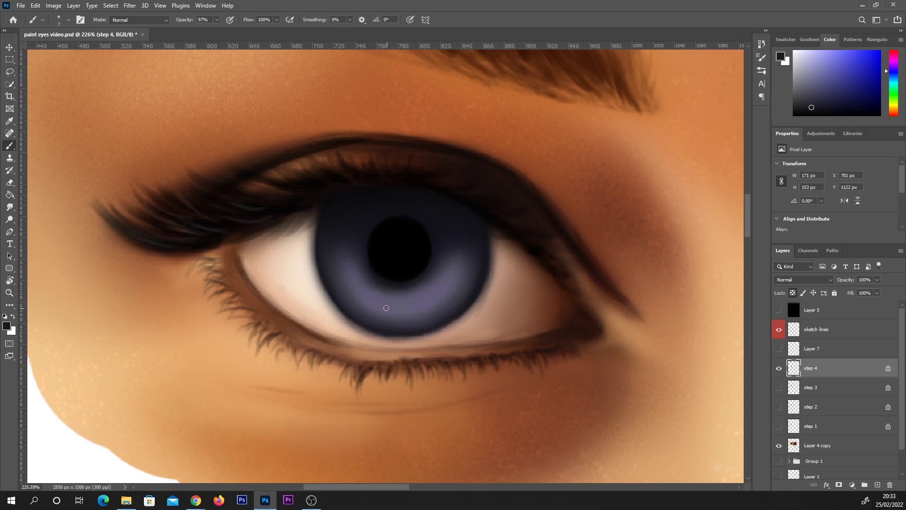
- Paint short dark radial streaks around the lower iris, inward from the rim and outward from the pupil, undoing unsatisfactory strokes
key(])
drag(358, 321, 372, 297)
key(bracketleft)
key(ctrl+z)
drag(422, 282, 442, 327)
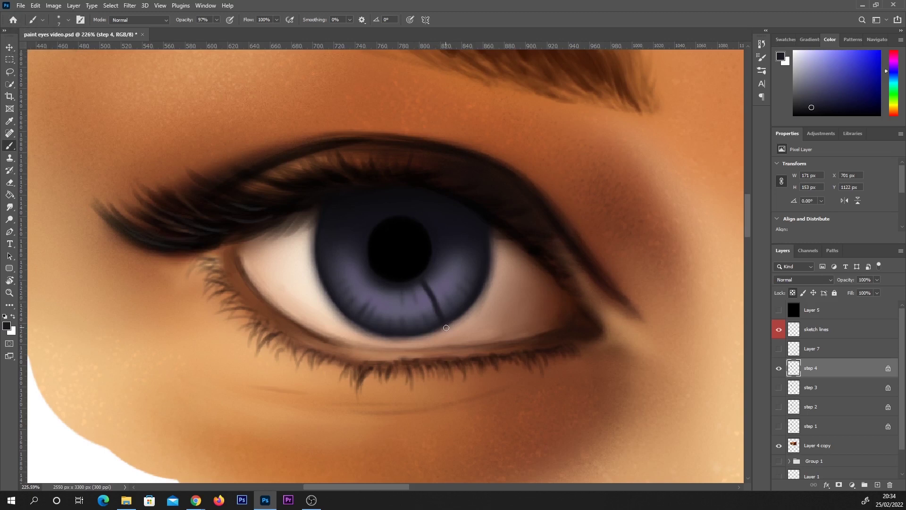
key(ctrl+z)
drag(421, 278, 433, 297)
key(ctrl+z)
key(bracketleft)
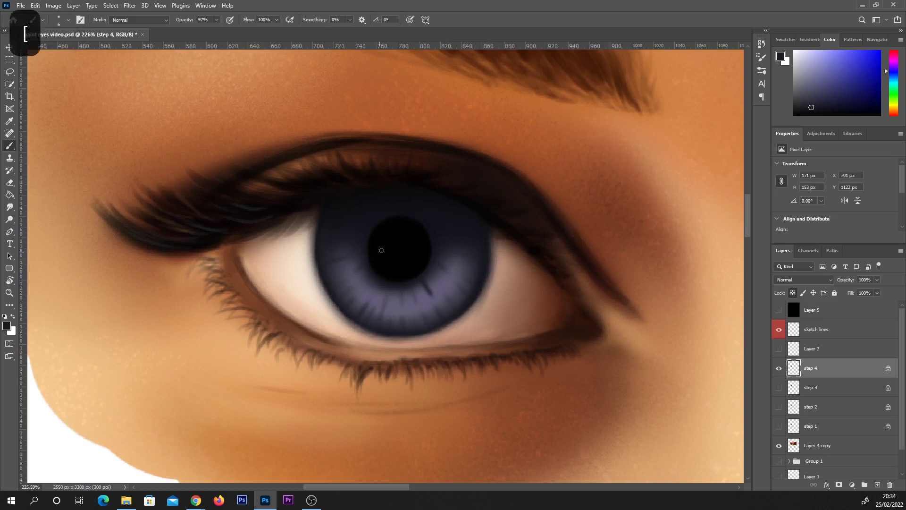
key(ctrl+z)
- Sample muted purple-grey tones from the iris and add faint radial streaks on both sides of its upper half, varying the brush size
key(bracketleft)
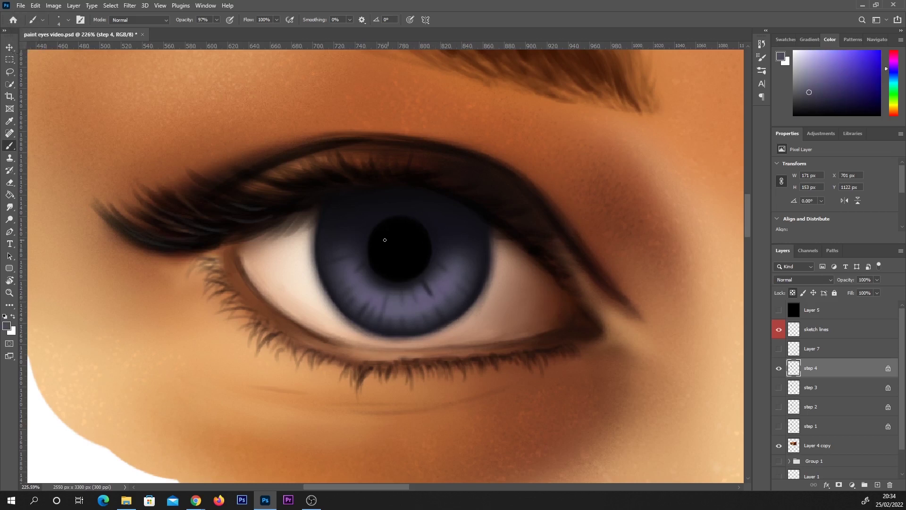
alt+click(345, 264)
alt+click(345, 272)
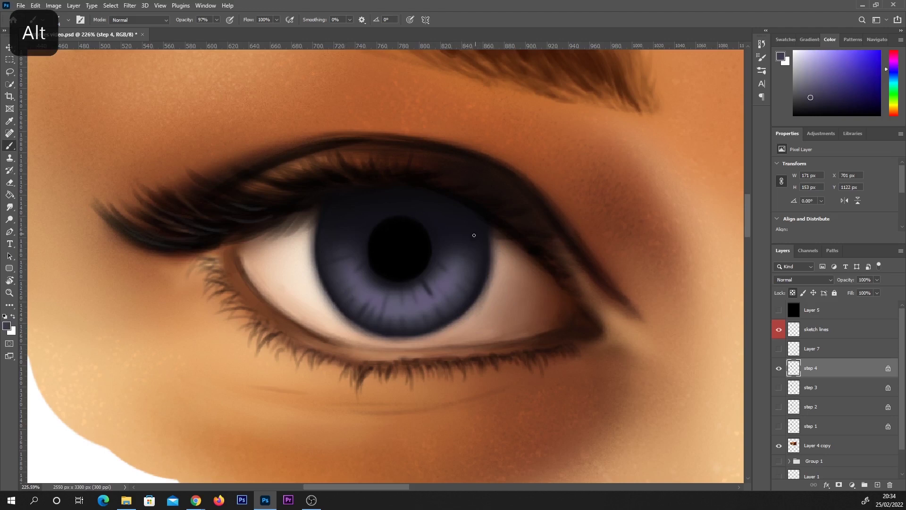
key(bracketright)
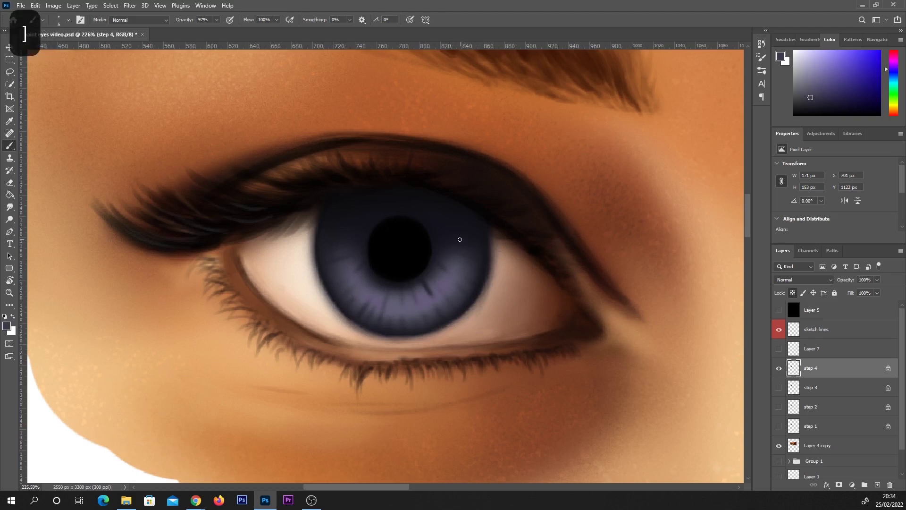
alt+click(354, 267)
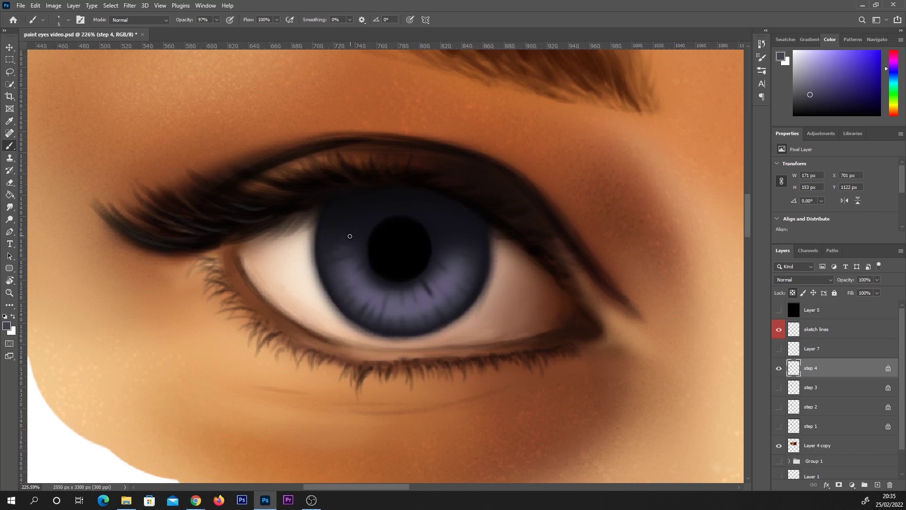
key(bracketright)
key(bracketright)
key(bracketright)
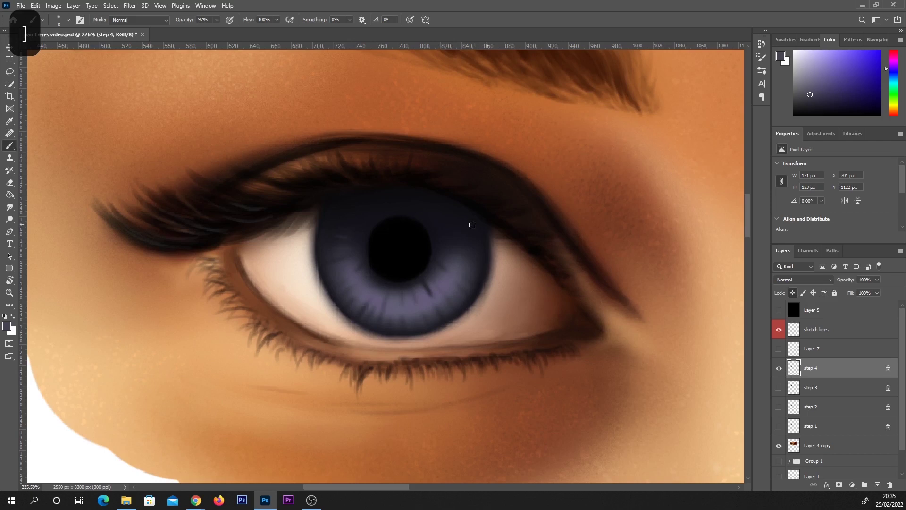
key(ctrl+z)
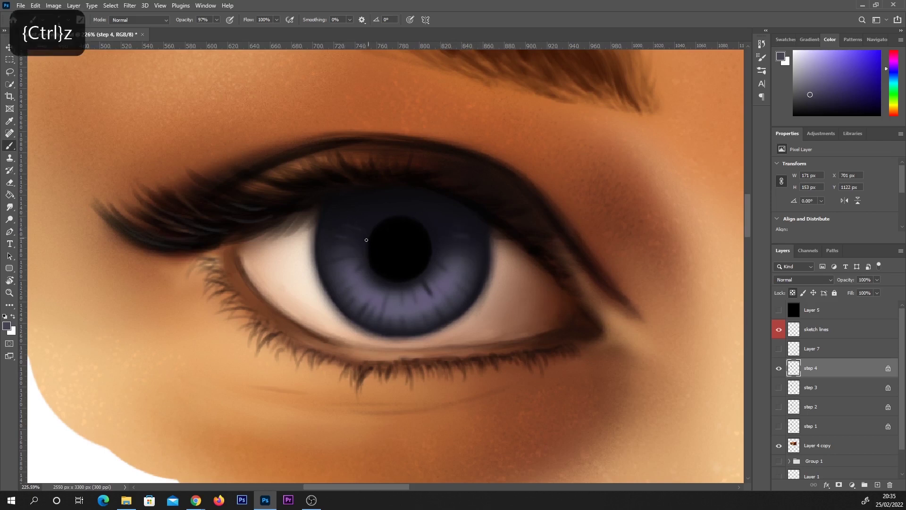
- Sample the purple of the lower iris and choose a lighter shade of it as the foreground colour
alt+click(354, 212)
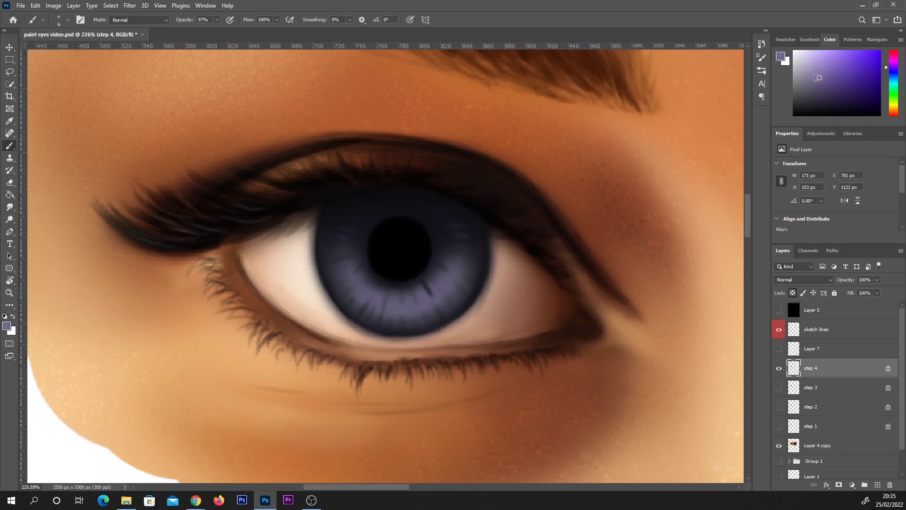
alt+click(383, 299)
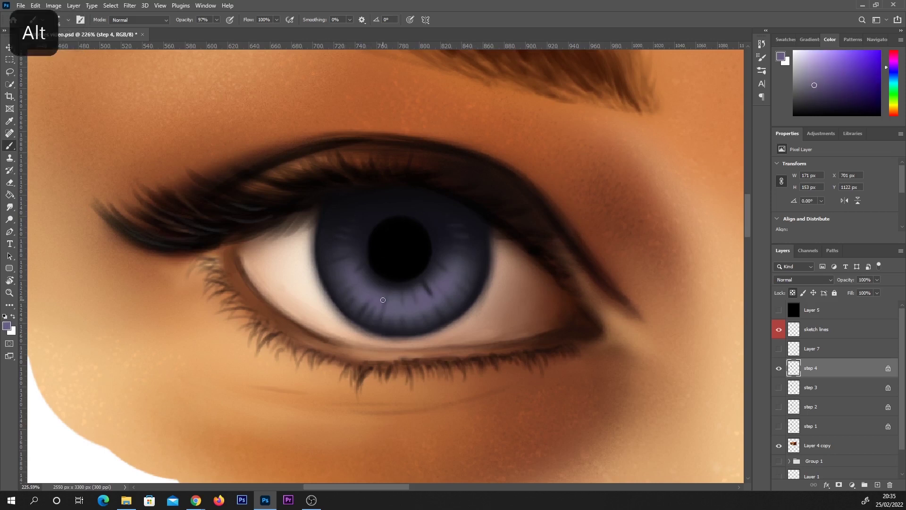
click(7, 326)
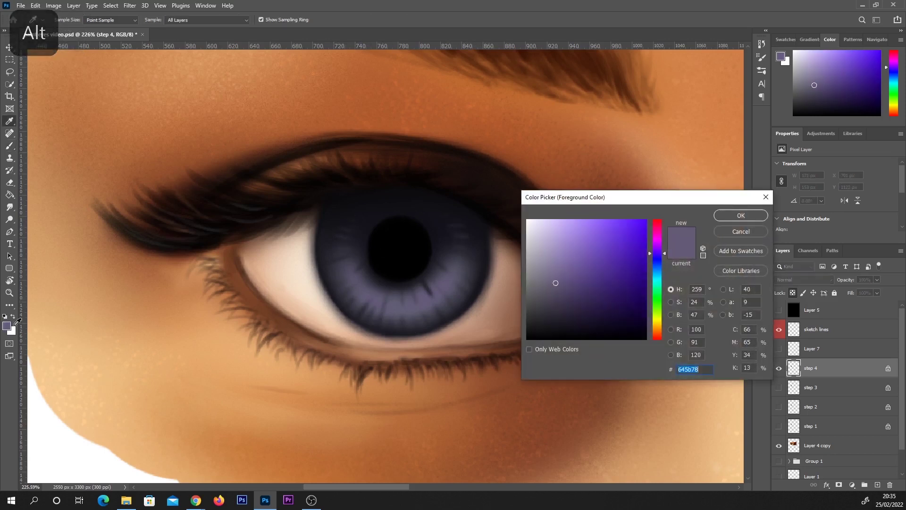
click(555, 271)
click(739, 215)
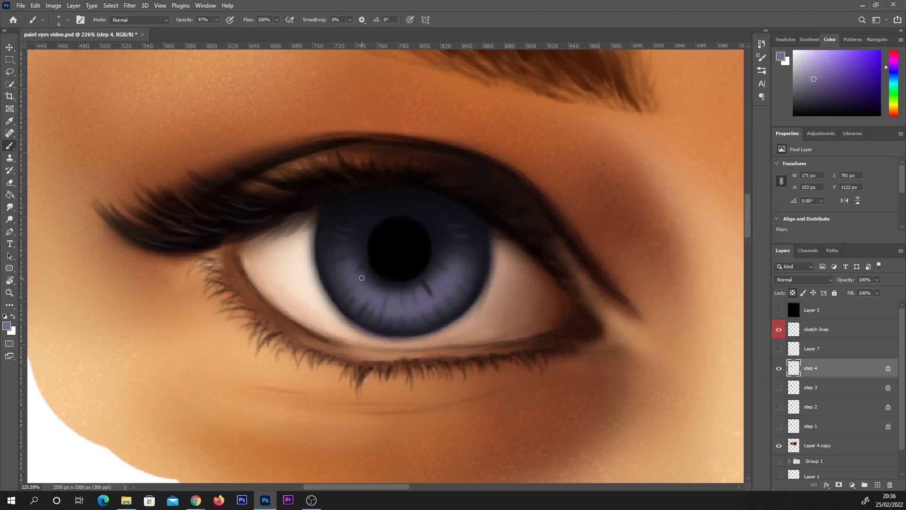
- Add lighter purple streaks around the pupil and on the iris's upper sides, enlarging the brush to 10 px and undoing unsatisfactory strokes
key(ctrl+z)
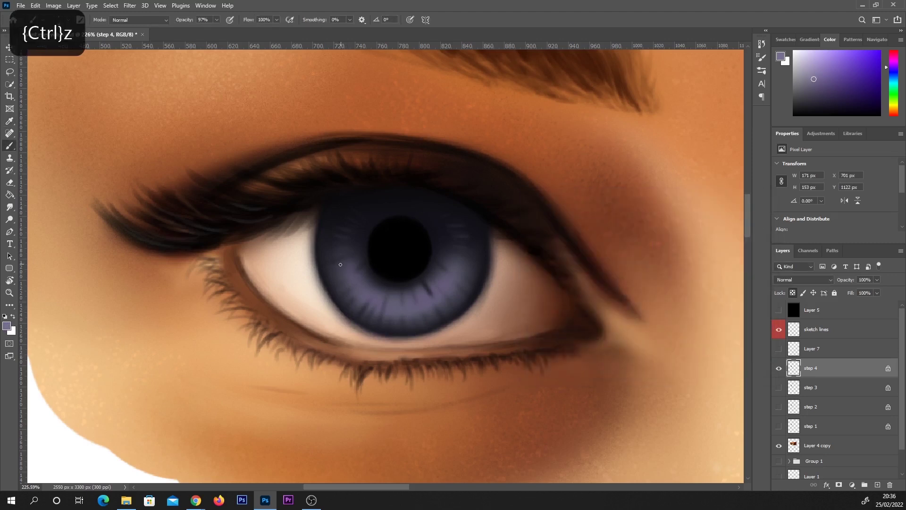
mouse_move(348, 271)
mouse_down()
mouse_move(348, 291)
mouse_move(369, 281)
mouse_move(375, 304)
mouse_move(402, 312)
mouse_move(455, 274)
mouse_move(465, 236)
mouse_up()
key(ctrl+z)
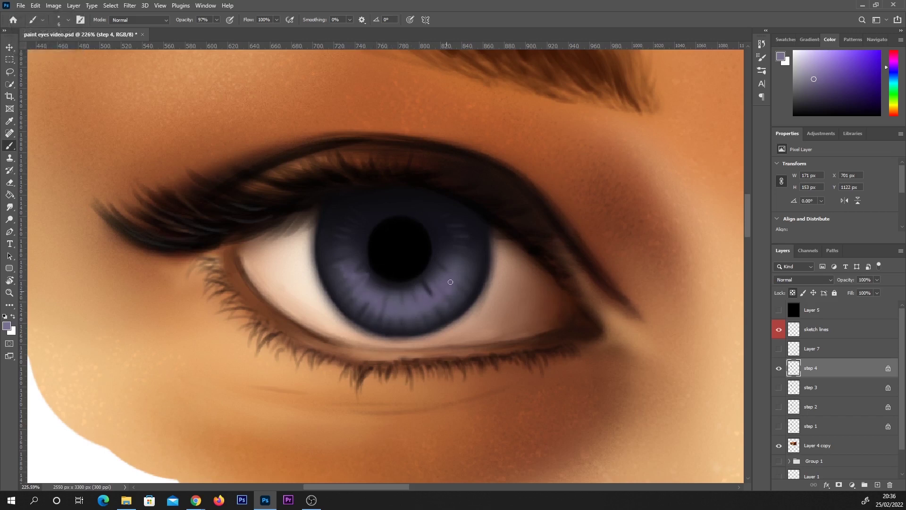
key(bracketright)
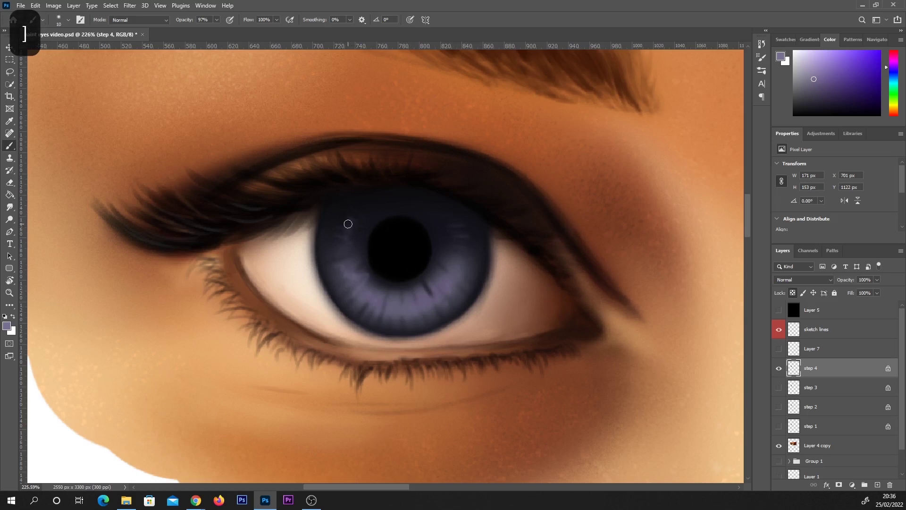
key(ctrl+z)
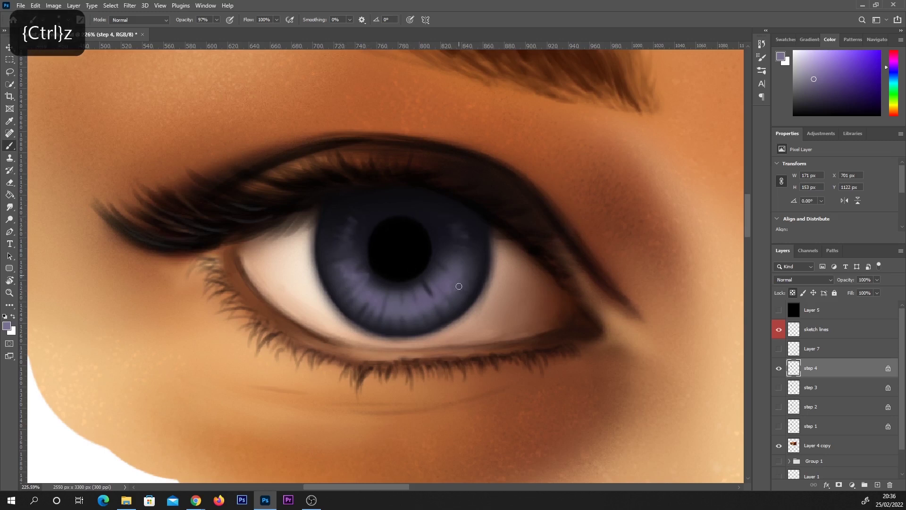
- Sample dark iris tones and refine the lower iris with fine near-black radial streaks, undoing unsatisfactory strokes
key(alt)
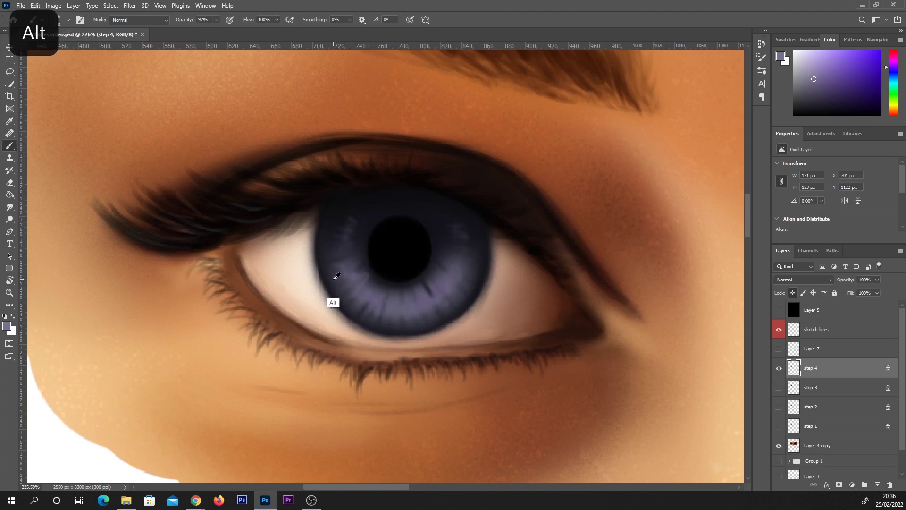
alt+click(341, 278)
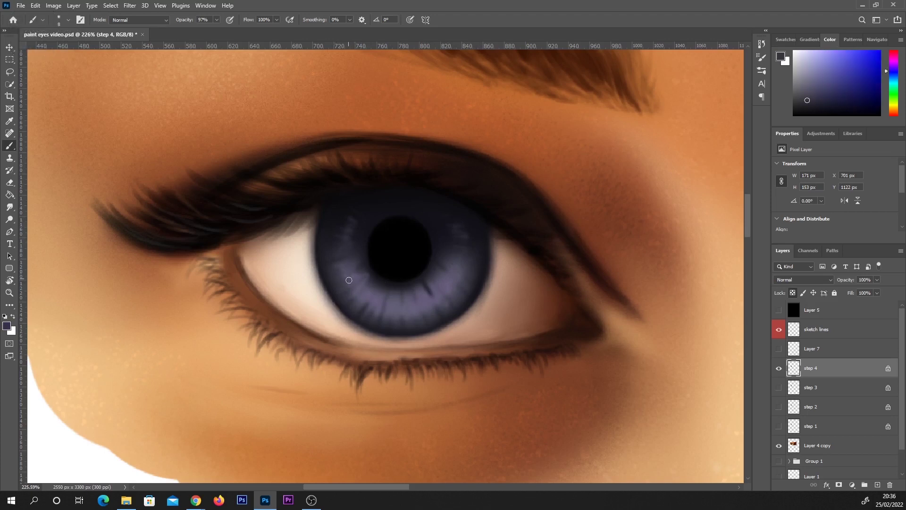
key(alt)
alt+click(377, 281)
key(ctrl+z)
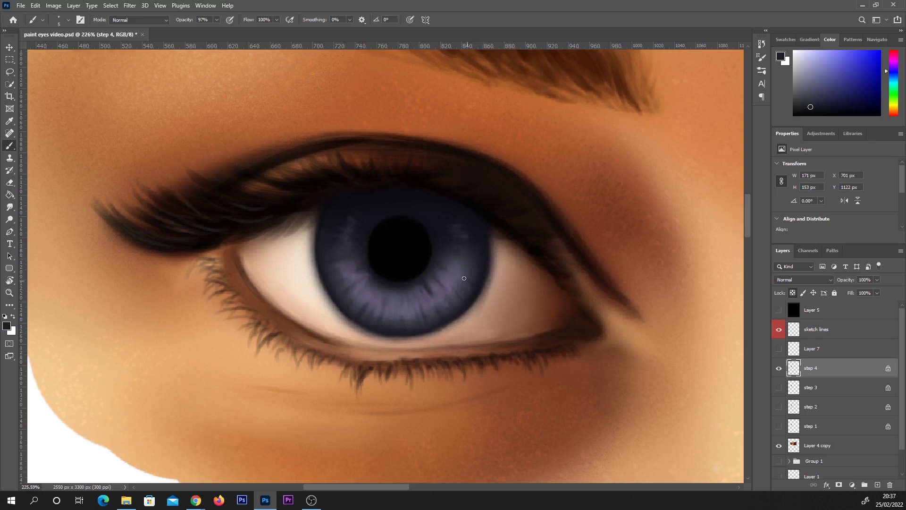
drag(395, 321, 395, 294)
key(ctrl+z)
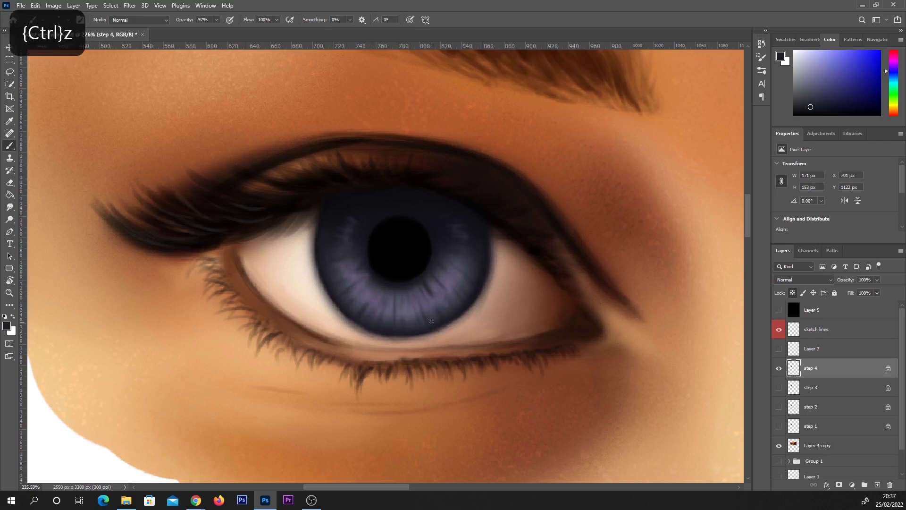
- Sample dark tones near the pupil and upper iris and softly darken those areas, enlarging the brush to 40 px
key(bracketright)
key(bracketright)
key(bracketright)
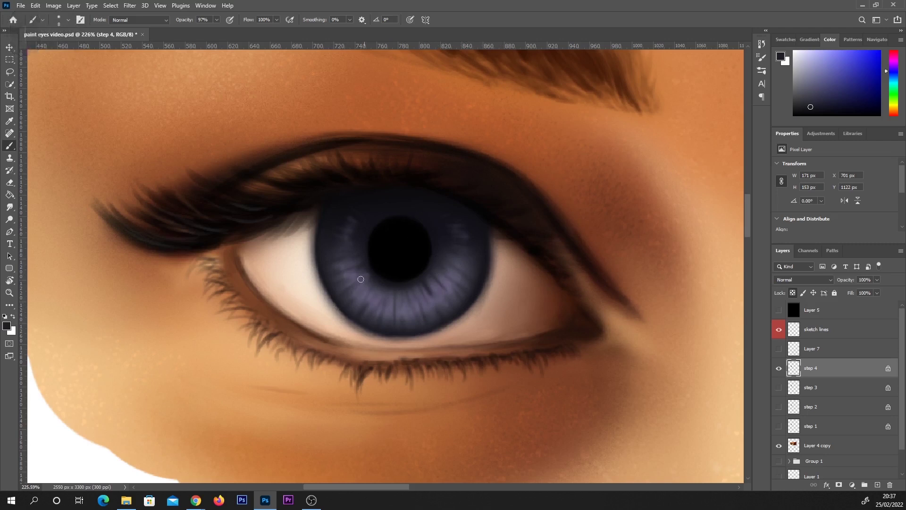
alt+click(385, 231)
alt+click(415, 232)
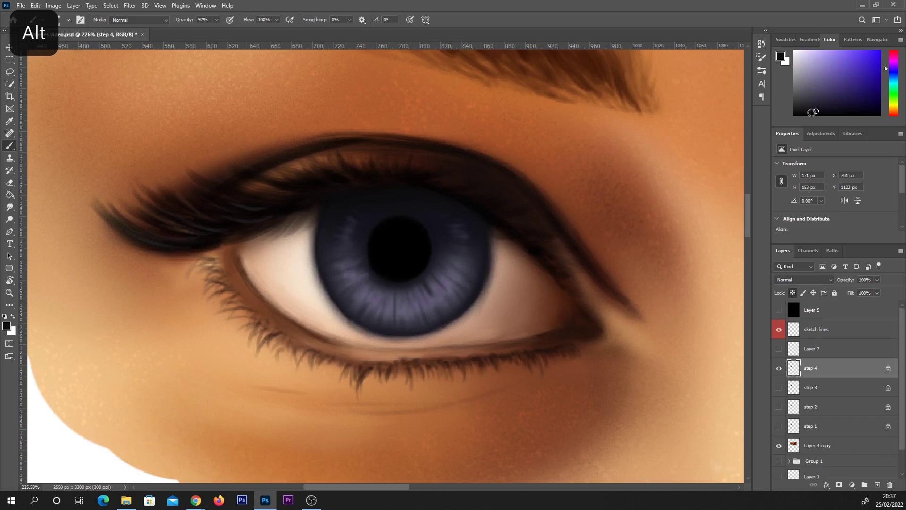
key(bracketright)
key(bracketright)
key(bracketright)
key(bracketright)
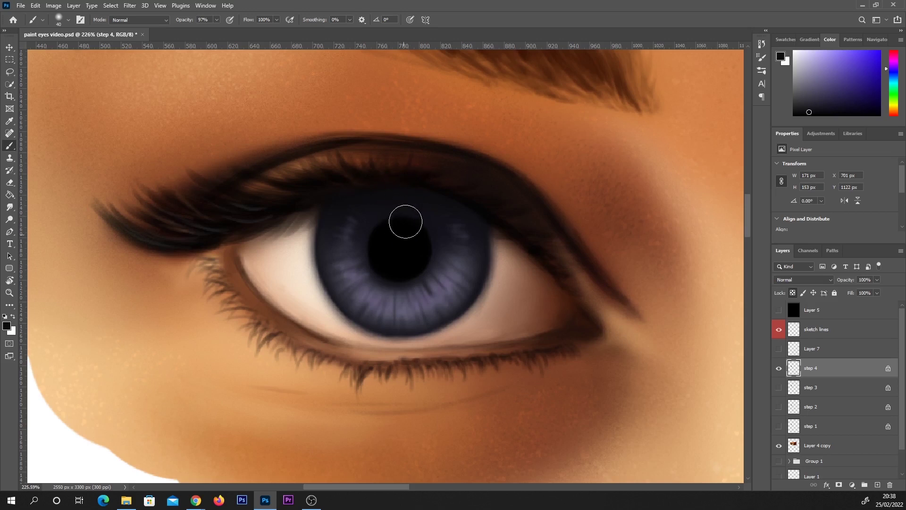
alt+click(454, 180)
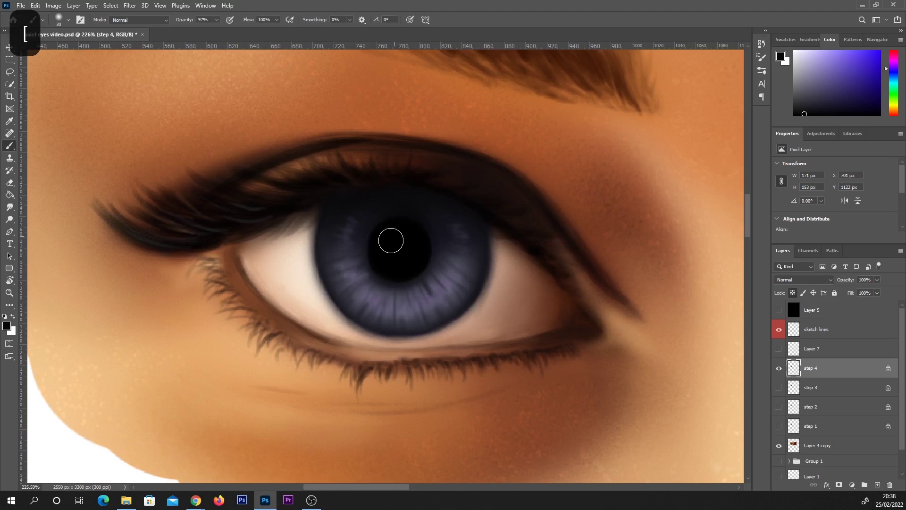
- Sample the lower iris purple, shift it to a lighter muted blue, and paint radial streaks around the lower iris, undoing unsatisfactory strokes
alt+click(403, 307)
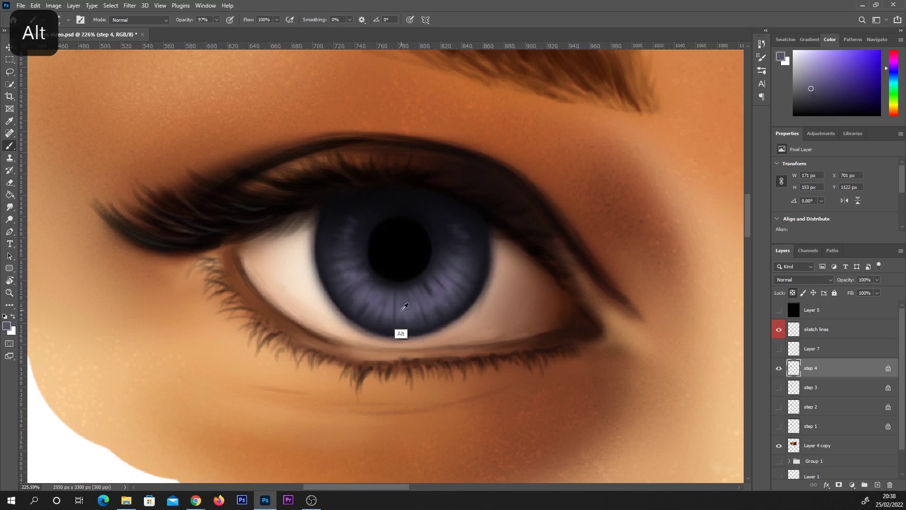
click(7, 326)
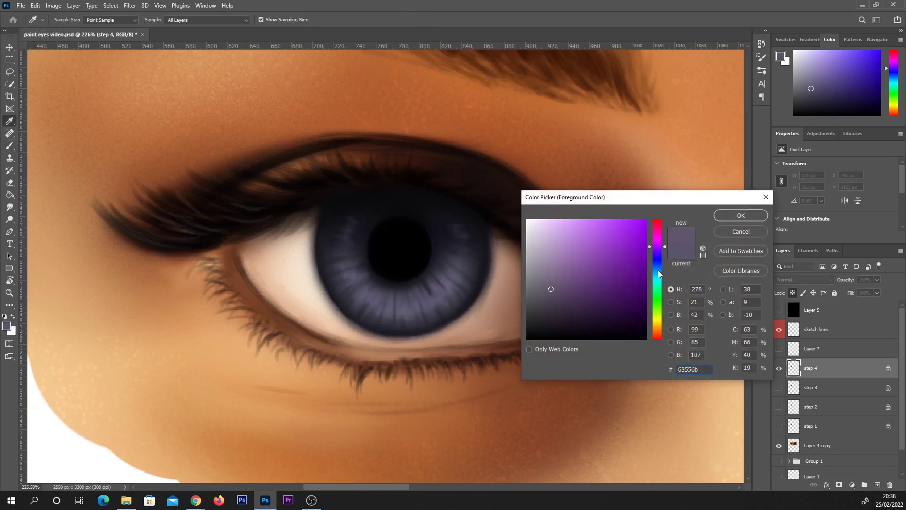
click(659, 270)
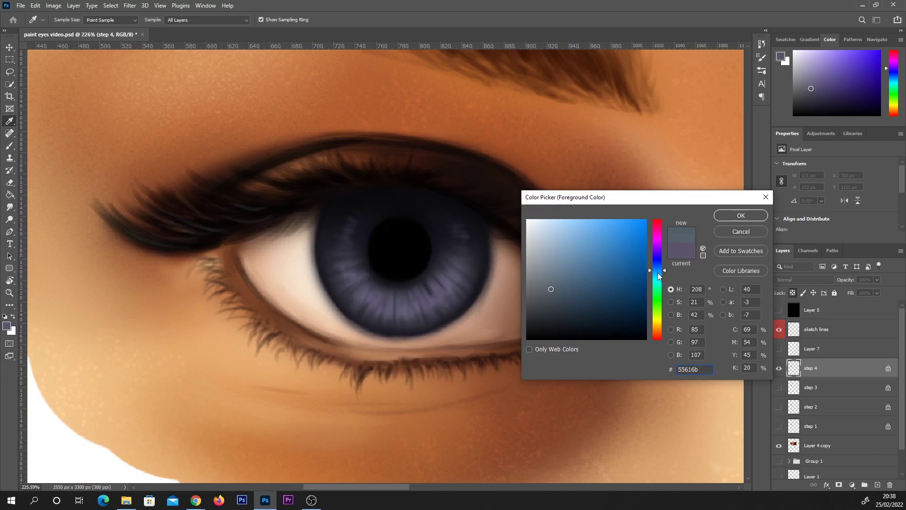
click(658, 275)
click(558, 281)
click(739, 221)
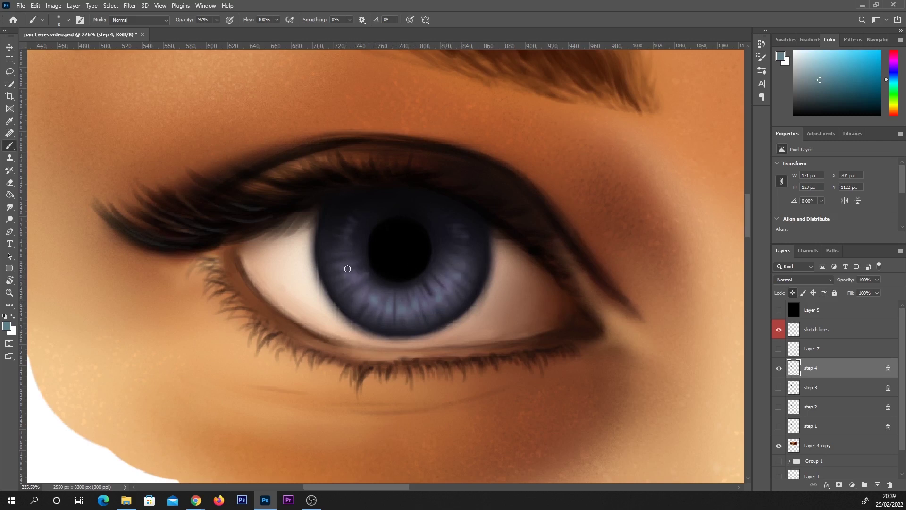
key(bracketright)
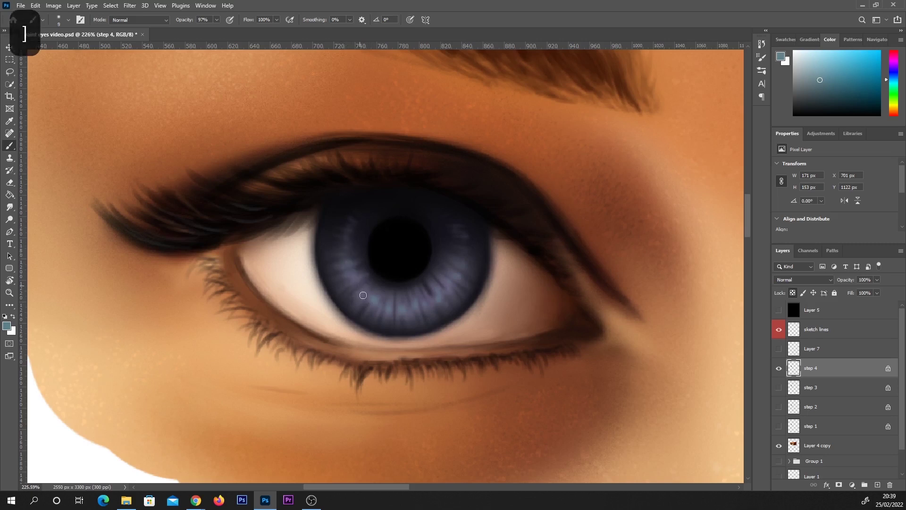
key(ctrl+z)
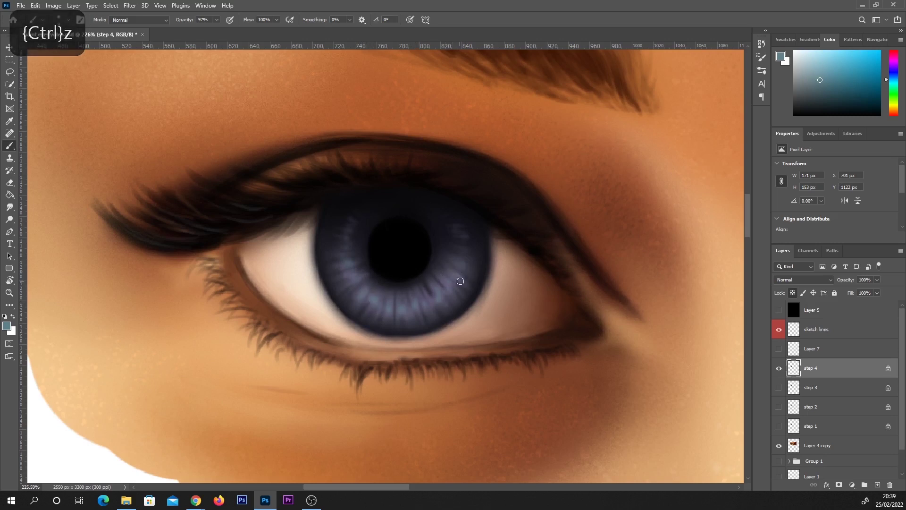
- Choose a lighter blue and brighten the lower iris with soft strokes, varying the brush between 20 and 25 px
key(bracketright)
key(bracketright)
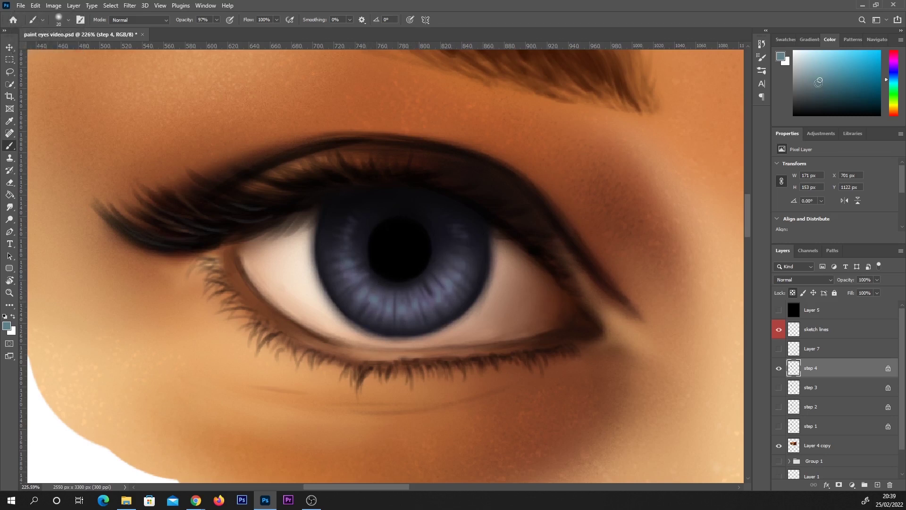
click(820, 69)
key(bracketright)
key(bracketleft)
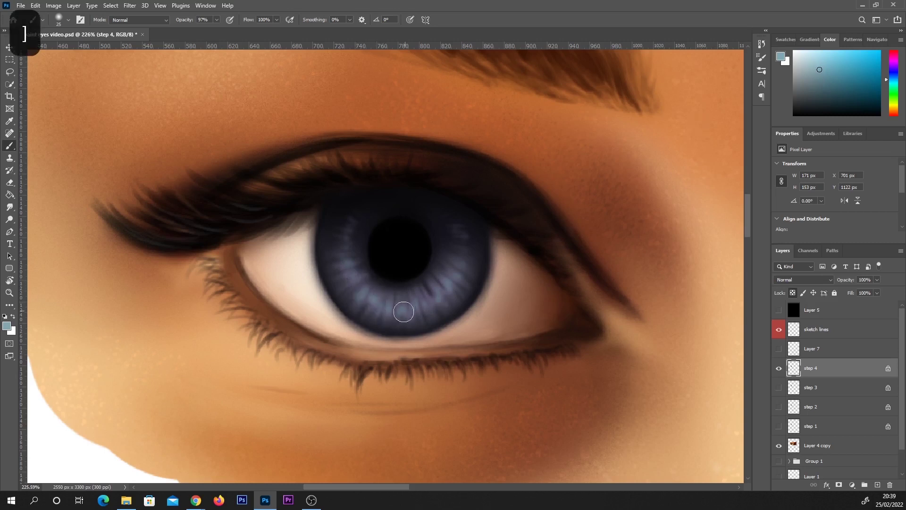
key(bracketleft)
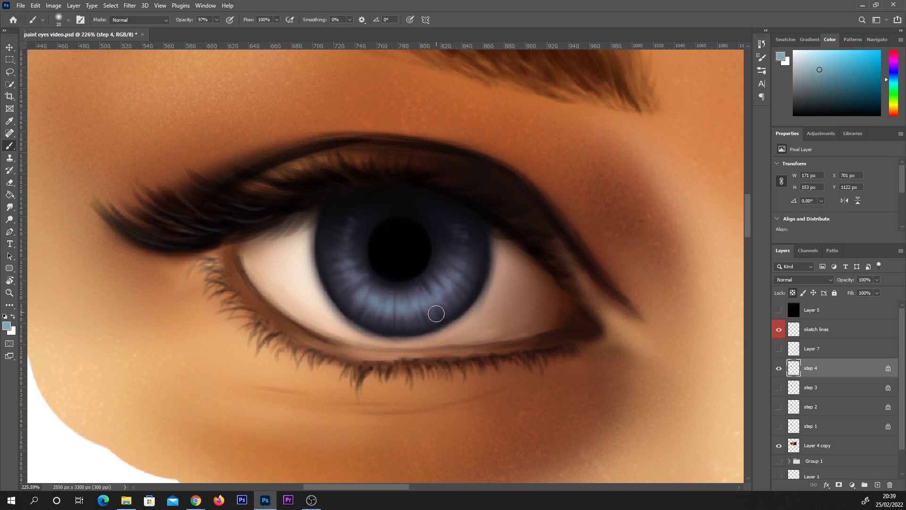
- Reset the foreground to black and deepen the shadow on the upper iris at 45 px and the pupil's edge at 25 px
key(d)
key(bracketright)
key(bracketright)
key(bracketright)
key(bracketright)
key(bracketright)
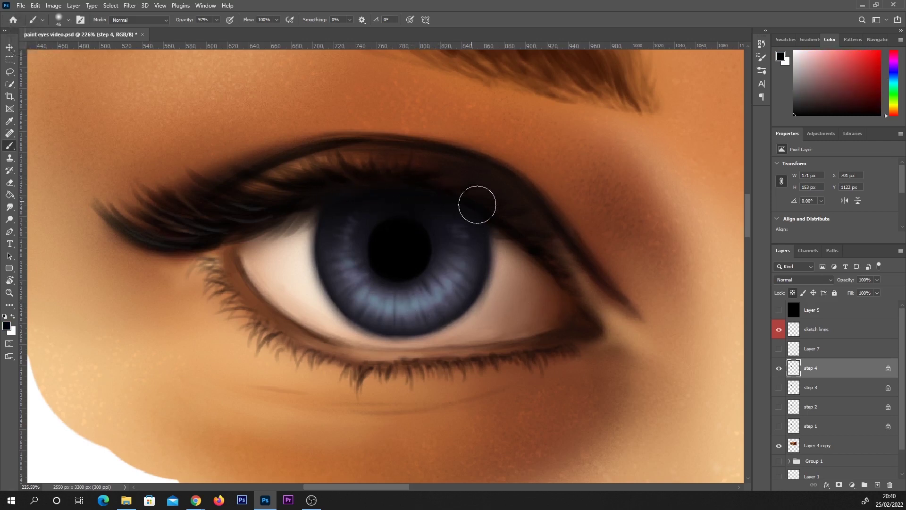
key(bracketleft)
key(bracketleft)
key(bracketleft)
key(bracketleft)
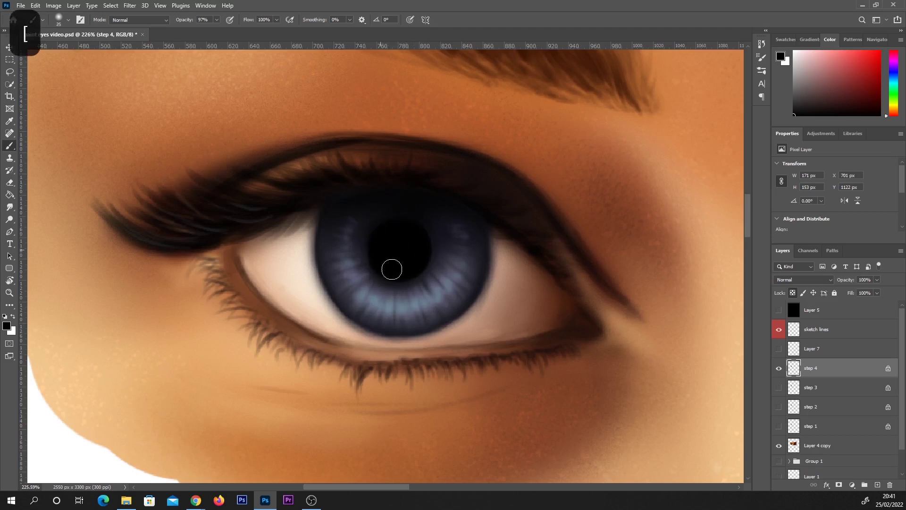
- Sample dark iris tones and add fine dark radial streaks around the iris with a 5 px brush, undoing unsatisfactory strokes
alt+click(446, 212)
key(bracketleft)
key(bracketleft)
key(bracketleft)
key(bracketleft)
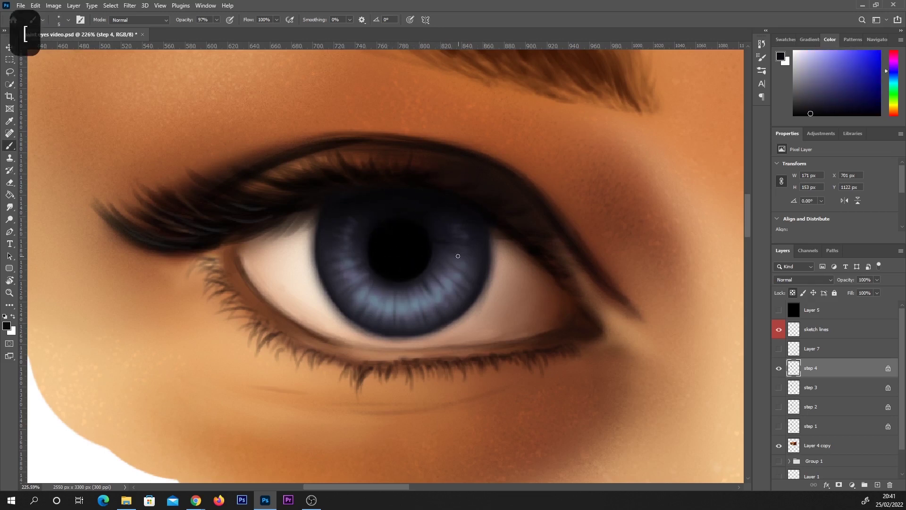
key(ctrl+z)
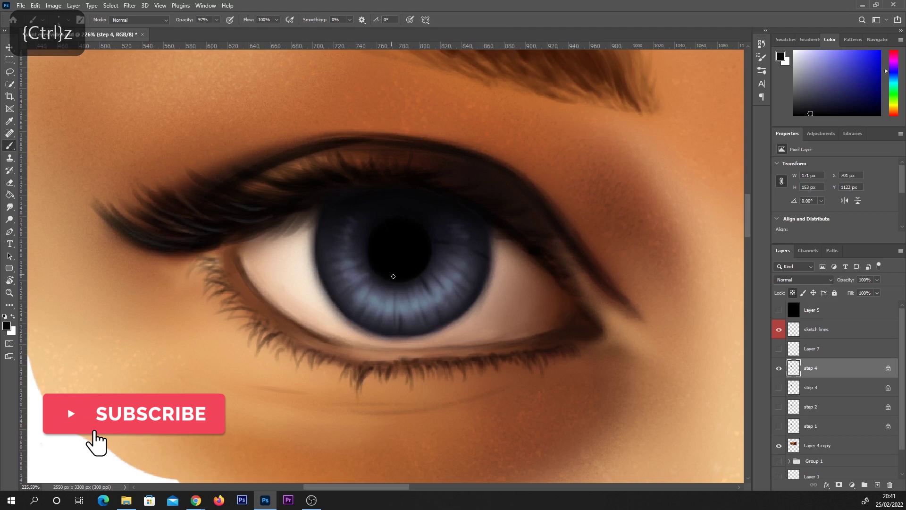
key(ctrl+z)
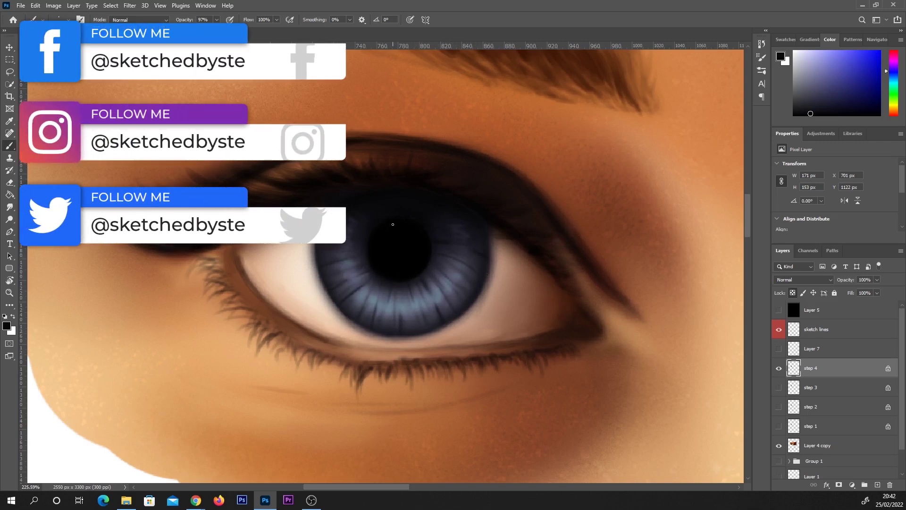
alt+click(364, 293)
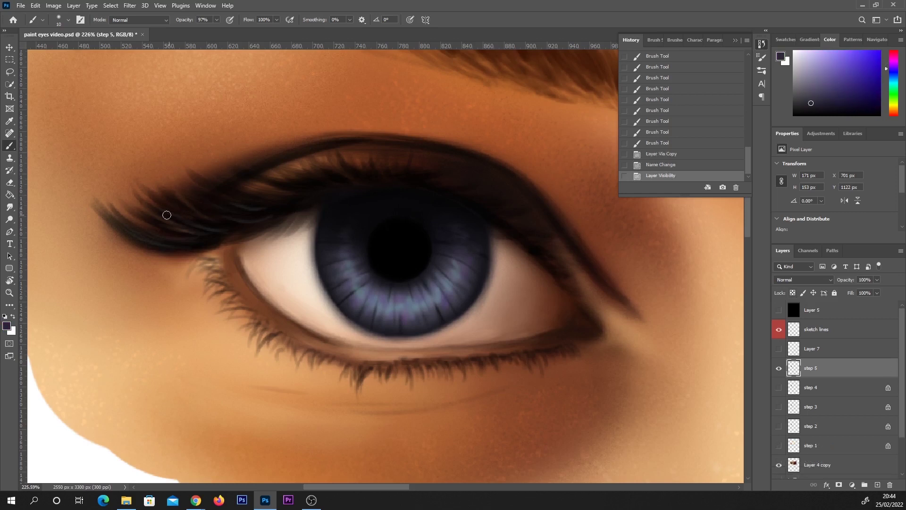
- With the Dodge tool set to Highlights, enlarge the brush to 40 px and brighten the lower iris
click(9, 220)
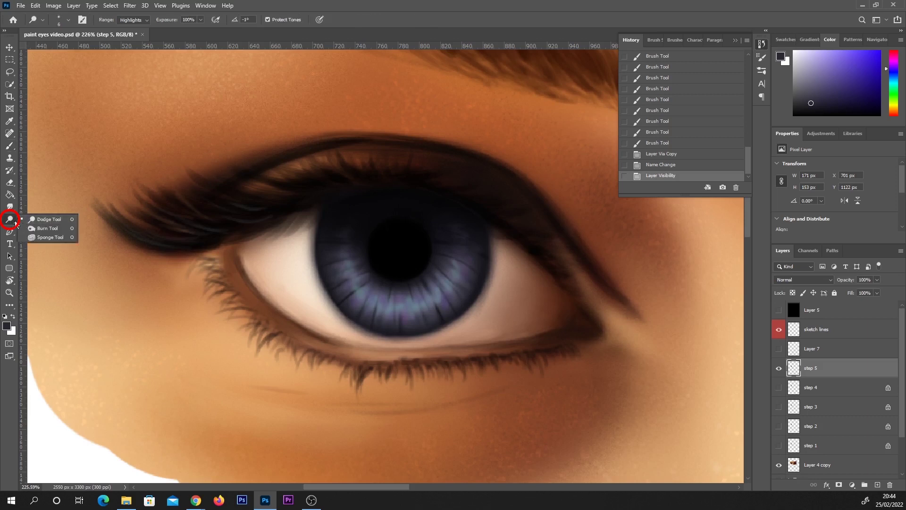
click(49, 220)
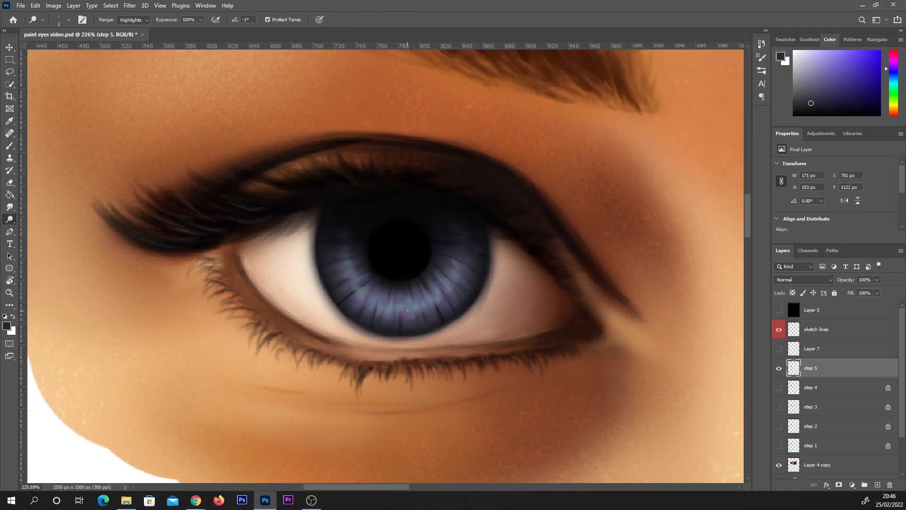
key(bracketright)
key(bracketright)
key(bracketright)
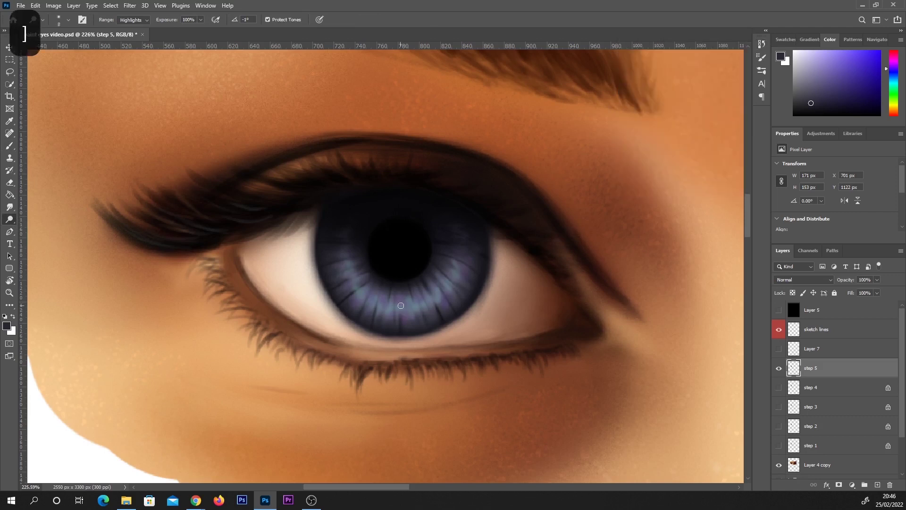
key(bracketright)
key(bracketright)
key(bracketright)
key(bracketright)
key(bracketright)
key(bracketright)
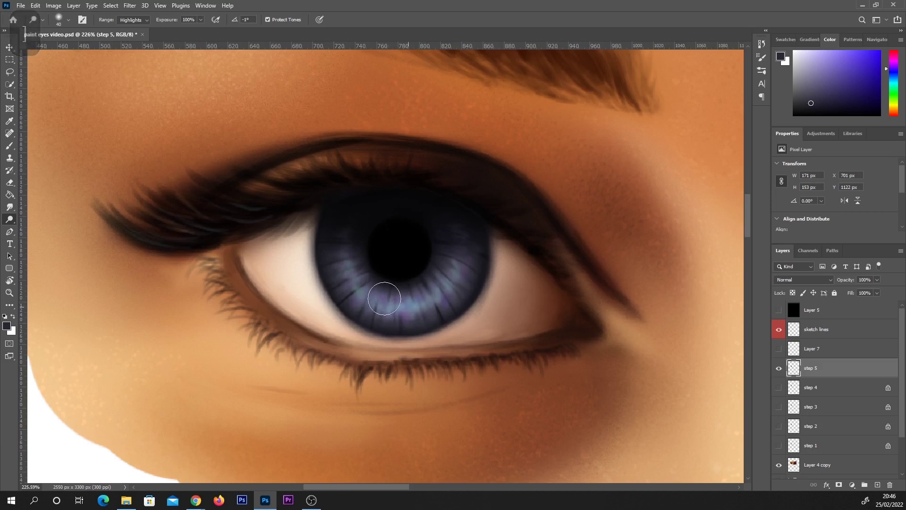
mouse_move(399, 312)
mouse_down()
mouse_move(429, 306)
mouse_move(413, 314)
mouse_move(429, 300)
mouse_move(378, 306)
mouse_up()
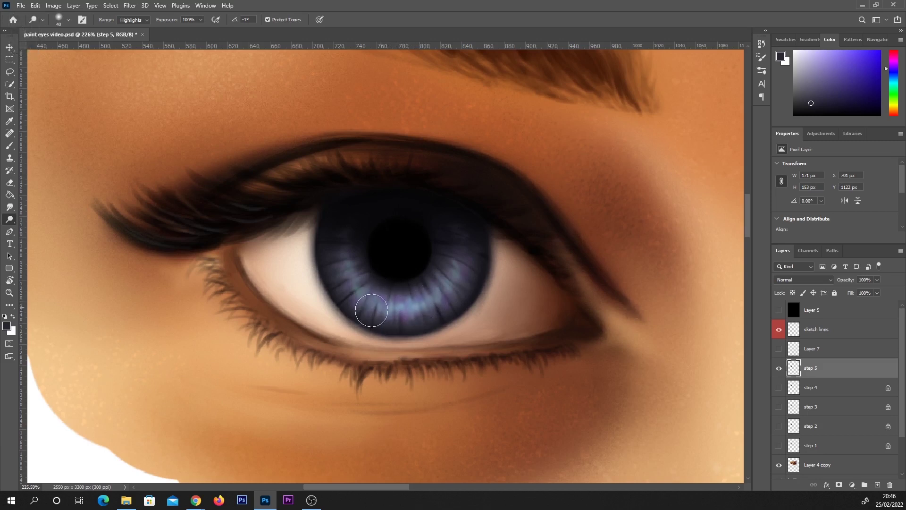
- Reduce the Dodge brush to 4 px and brighten individual iris streaks in the Highlights range and then the Midtones range
key(bracketleft)
key(bracketleft)
key(bracketleft)
key(bracketleft)
key(bracketleft)
key(bracketleft)
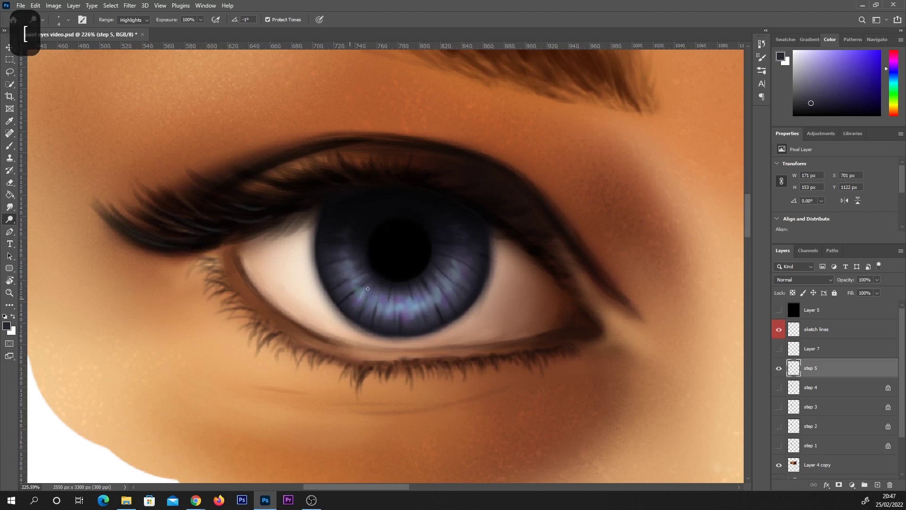
drag(411, 321, 424, 307)
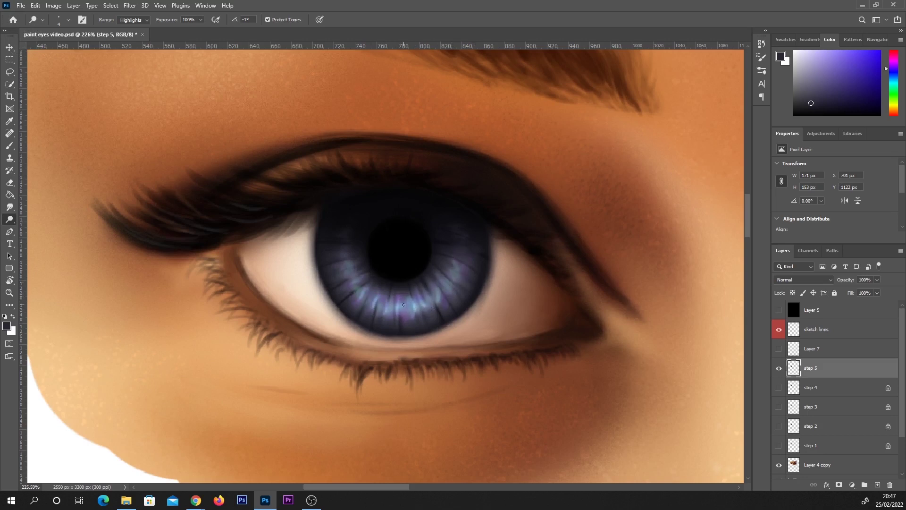
click(148, 20)
mouse_move(353, 295)
mouse_down()
mouse_move(391, 315)
mouse_move(446, 291)
mouse_move(467, 248)
mouse_up()
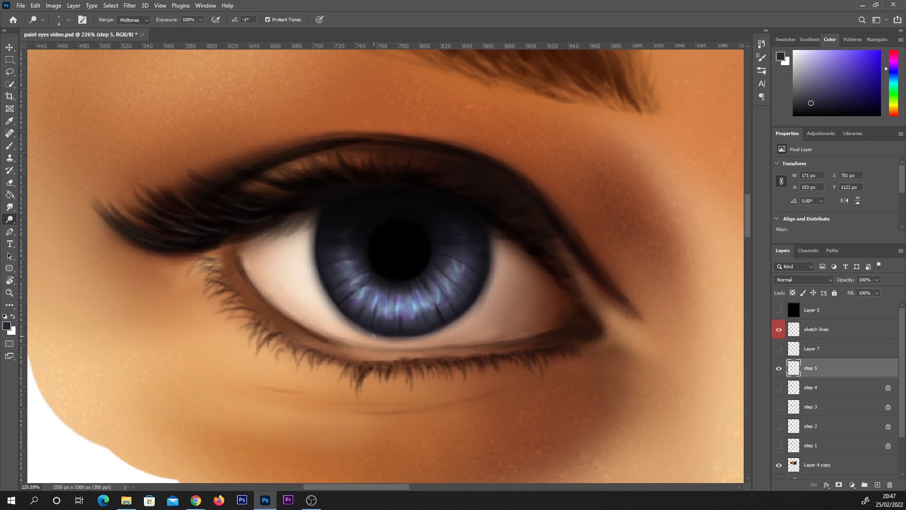
- Set the Dodge range to Shadows and lighten streaks around the iris, undoing unsatisfactory strokes
click(147, 21)
click(143, 30)
key(ctrl+z)
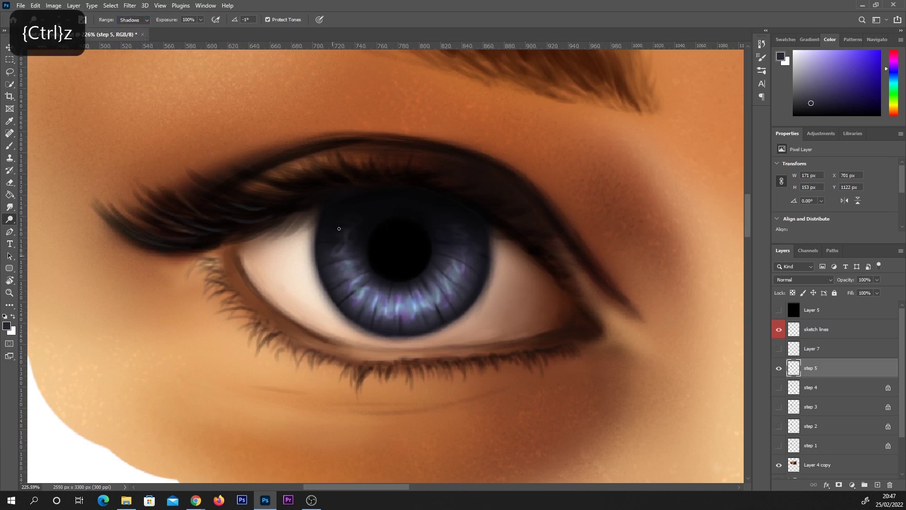
mouse_move(324, 236)
mouse_down()
mouse_move(351, 230)
mouse_move(343, 258)
mouse_move(360, 283)
mouse_move(392, 282)
mouse_up()
key(ctrl+z)
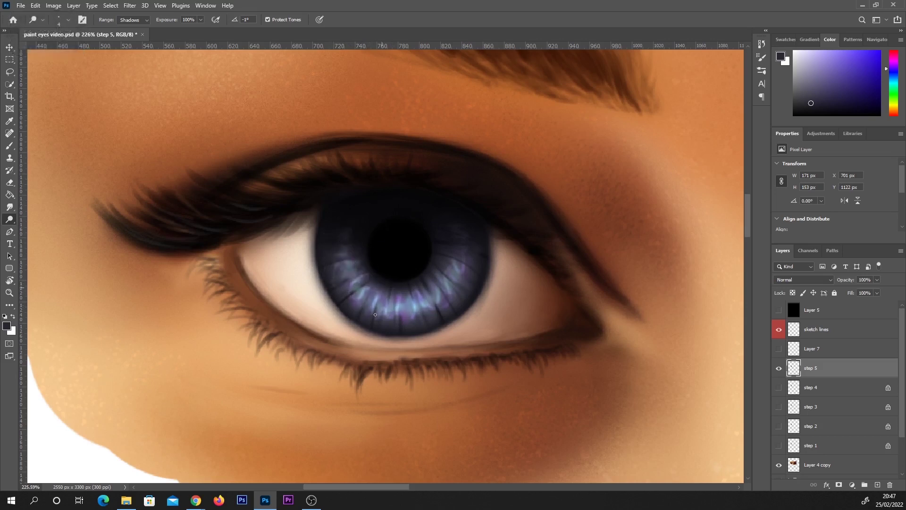
drag(429, 313, 456, 264)
- Reduce the Dodge brush to 1 px, enlarge it slightly, and add hairline bright streaks across the lower iris, undoing unsatisfactory strokes
key(bracketleft)
key(bracketleft)
key(bracketleft)
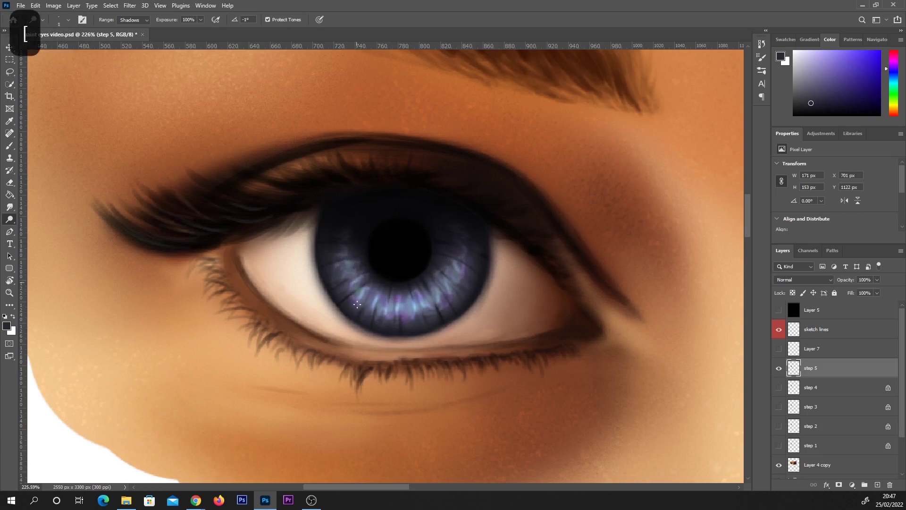
key(ctrl+z)
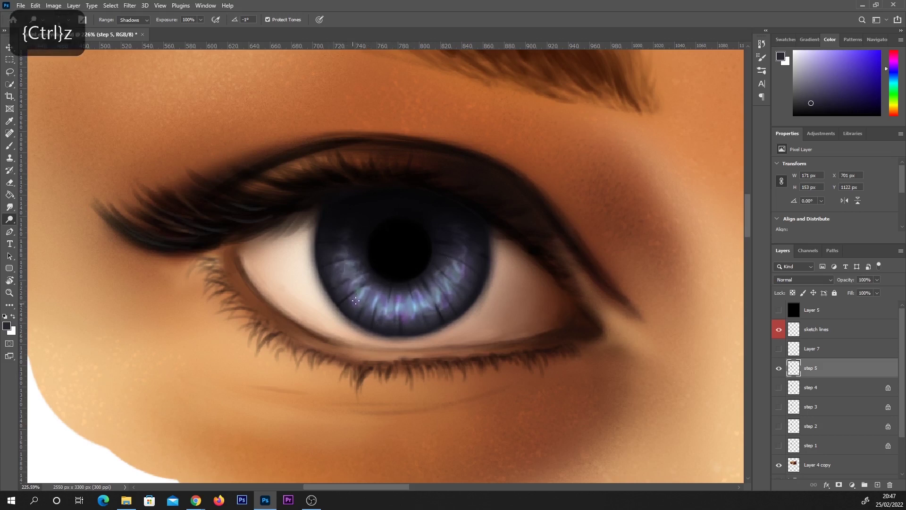
key(ctrl+z)
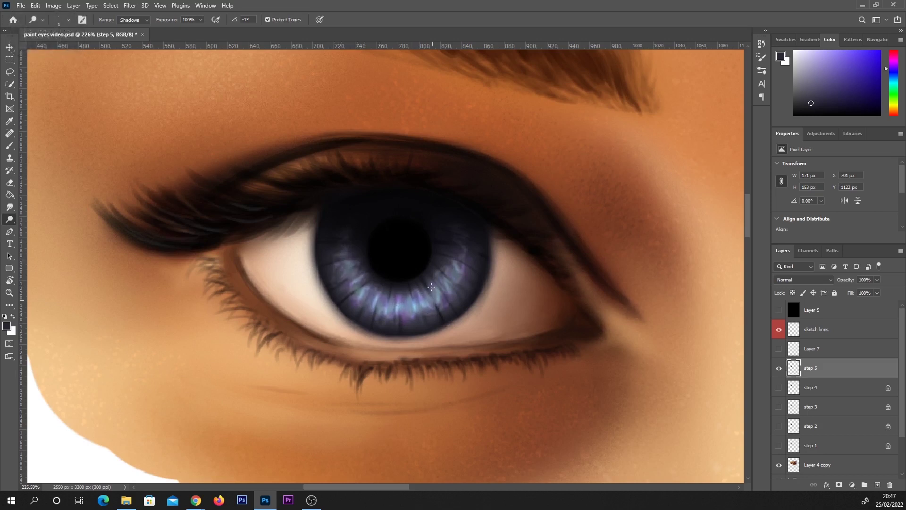
key(bracketright)
mouse_move(362, 277)
mouse_down()
mouse_move(352, 304)
mouse_move(379, 290)
mouse_move(384, 320)
mouse_move(399, 301)
mouse_move(409, 314)
mouse_move(416, 300)
mouse_move(436, 301)
mouse_move(456, 268)
mouse_up()
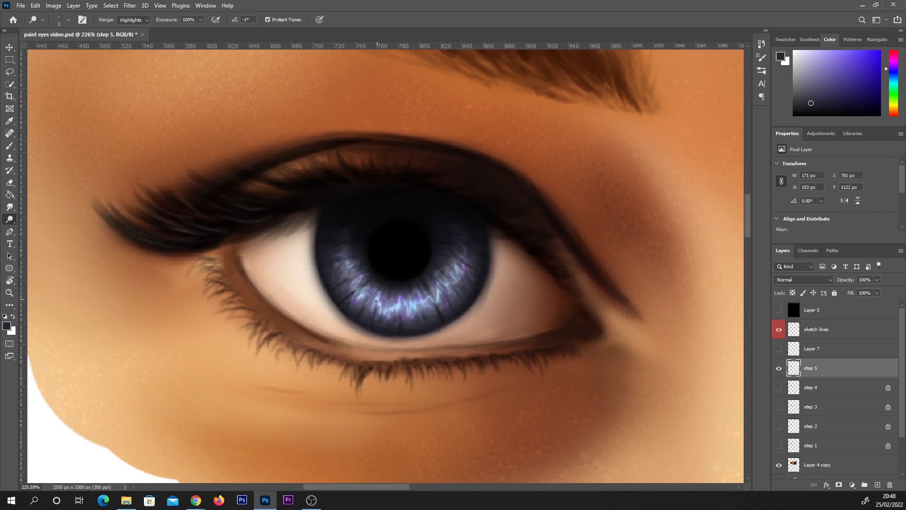
mouse_move(419, 301)
mouse_down()
mouse_move(360, 292)
mouse_move(362, 267)
mouse_move(361, 296)
mouse_move(365, 314)
mouse_move(384, 293)
mouse_move(403, 319)
mouse_move(439, 289)
mouse_up()
- Create a new layer above step 5 and paint fine white highlight streaks along the lower iris with the Brush tool
key(ctrl+shift+alt+n)
key(b)
key(x)
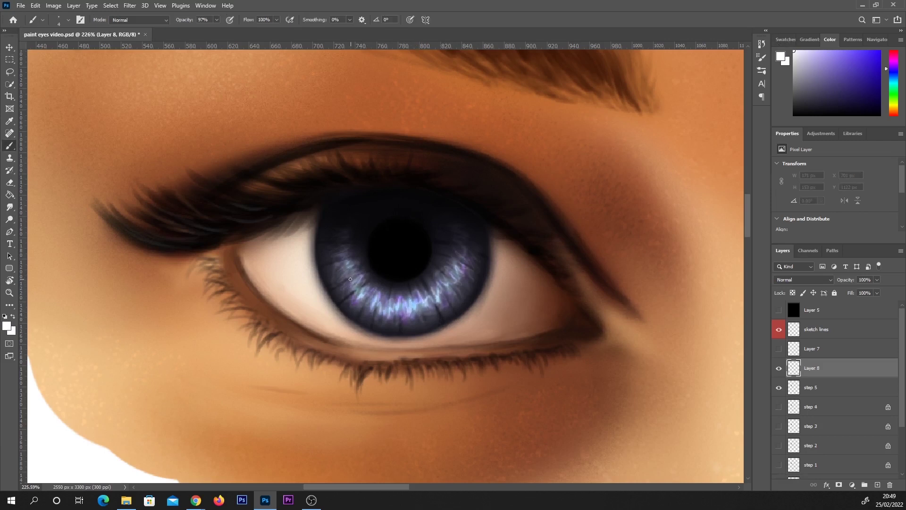
mouse_move(363, 295)
mouse_down()
mouse_move(403, 300)
mouse_move(417, 311)
mouse_move(452, 277)
mouse_up()
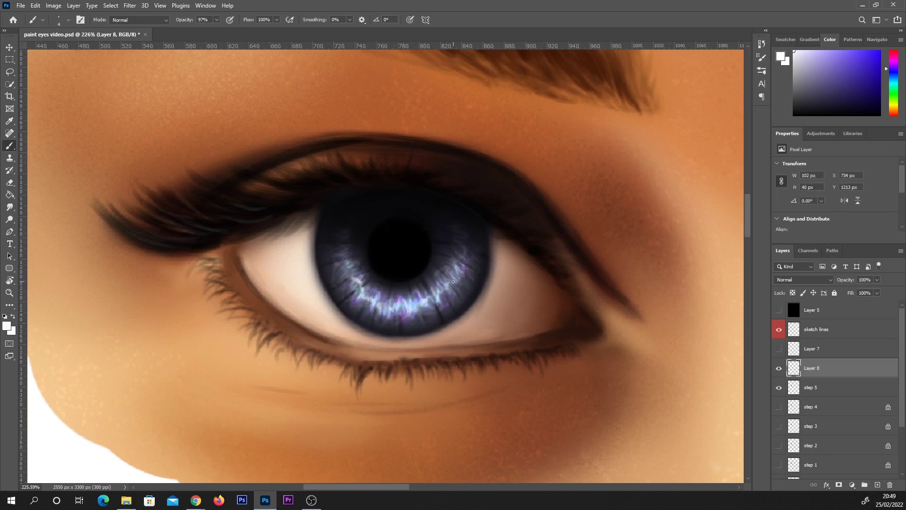
- Create a new layer above the white iris streaks and paint white catchlights on the pupil and iris with an 8 px brush
key(bracketright)
key(bracketright)
key(bracketright)
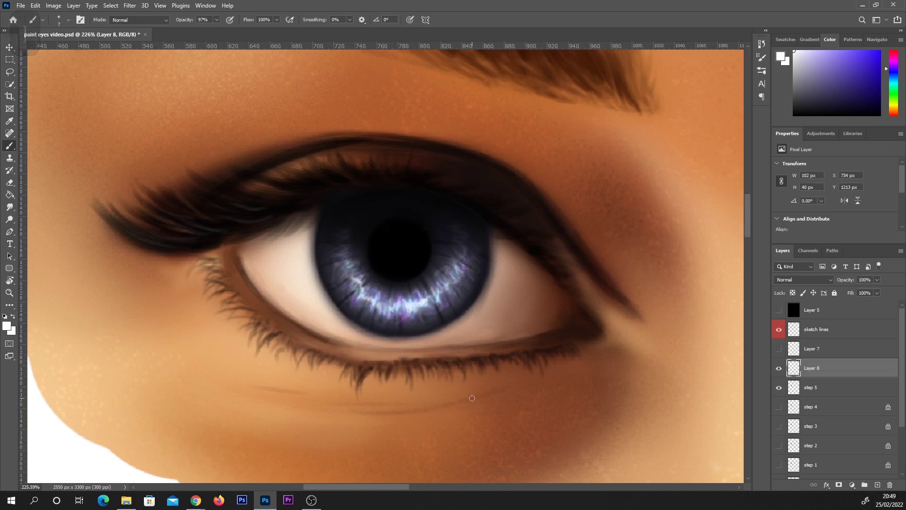
key(ctrl+shift+alt+n)
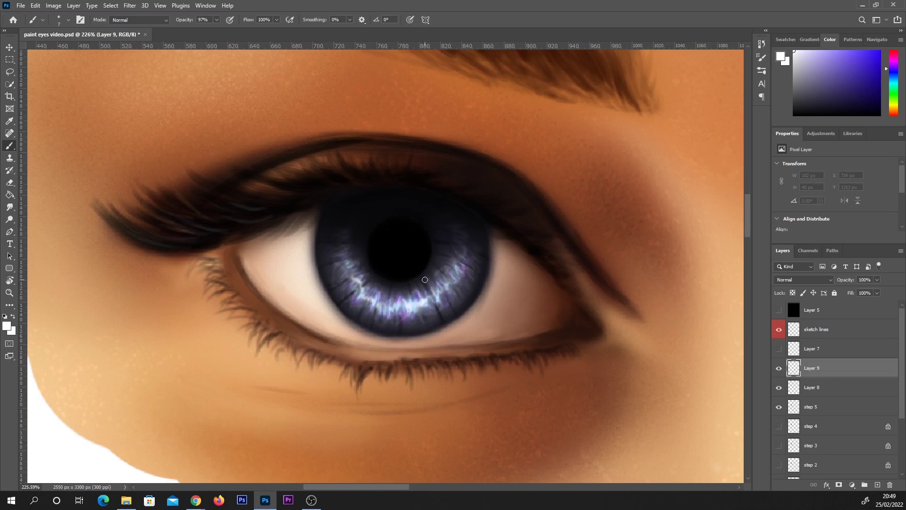
key(bracketright)
drag(419, 240, 418, 242)
click(425, 241)
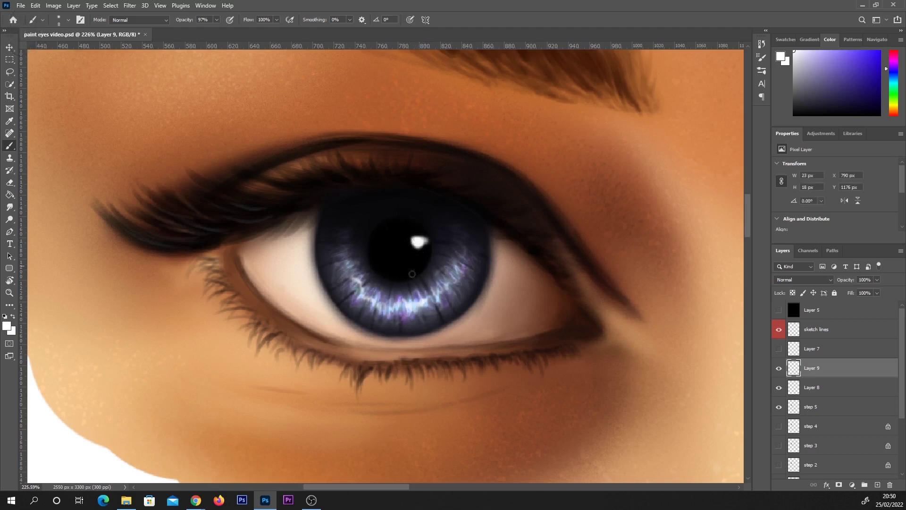
key(ctrl+z)
click(449, 243)
- Reduce the brush to 5 px and paint small white moisture highlights along the lower lid's outer rim and in the inner eye corner
key(bracketleft)
key(bracketleft)
key(bracketleft)
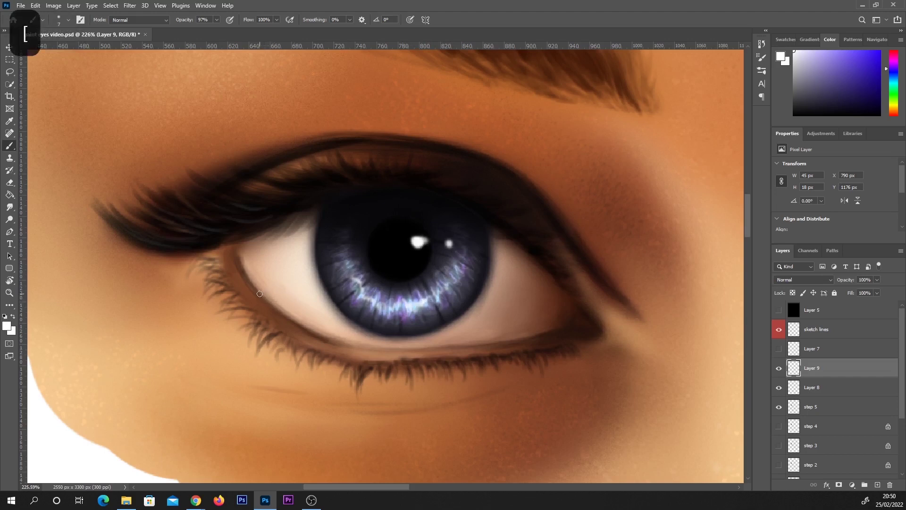
mouse_move(263, 296)
mouse_down()
mouse_move(277, 307)
mouse_move(257, 279)
mouse_up()
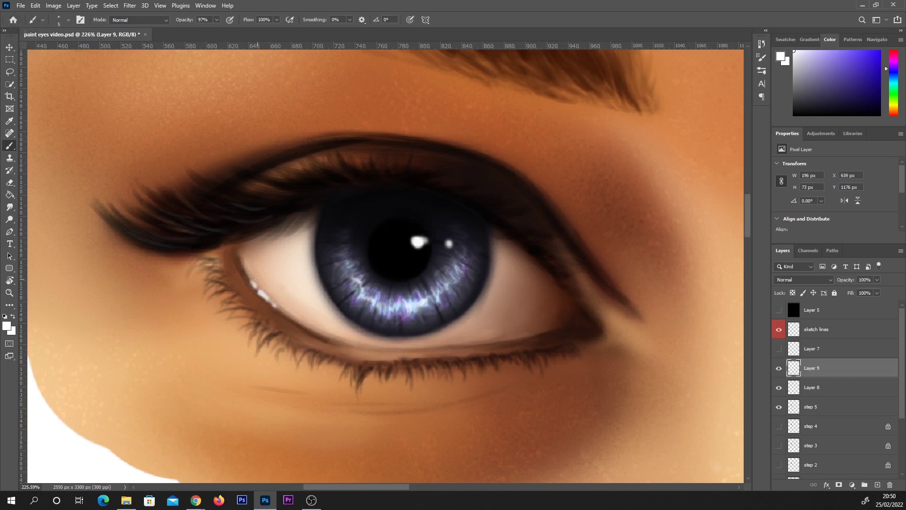
drag(581, 329, 587, 332)
click(599, 330)
- Examine the painted eye's highlights at a wider view alongside the unfinished second eye
key(ctrl+space)
drag(539, 355, 459, 325)
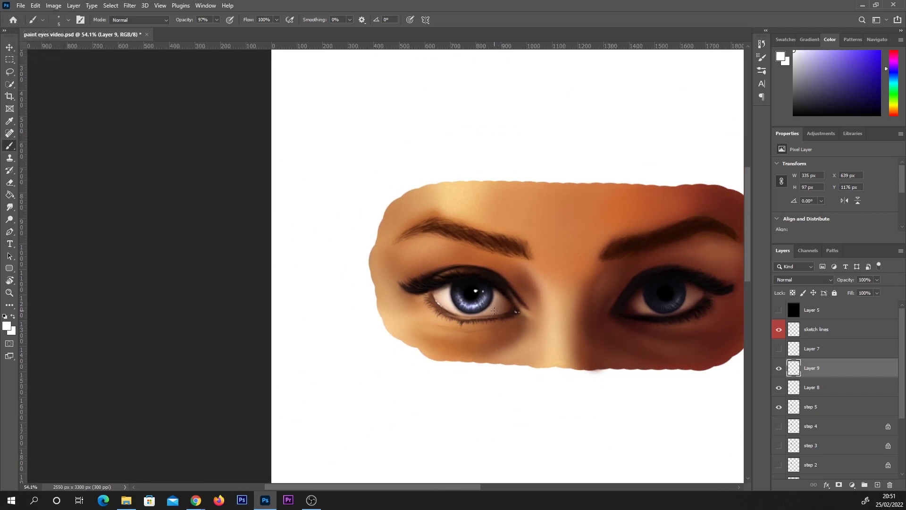
key(ctrl+space)
mouse_move(494, 299)
mouse_down()
mouse_move(528, 279)
mouse_move(526, 285)
mouse_up()
drag(585, 289, 615, 293)
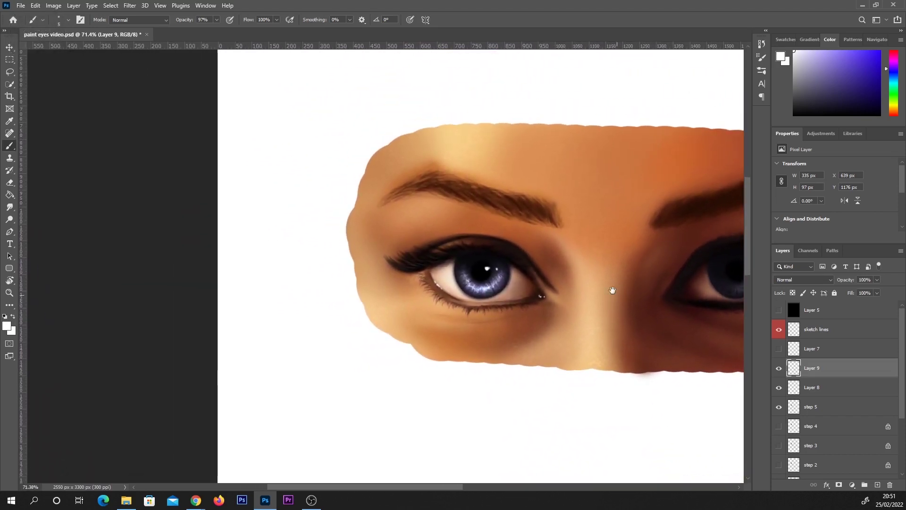
key(ctrl+space)
drag(545, 295, 529, 287)
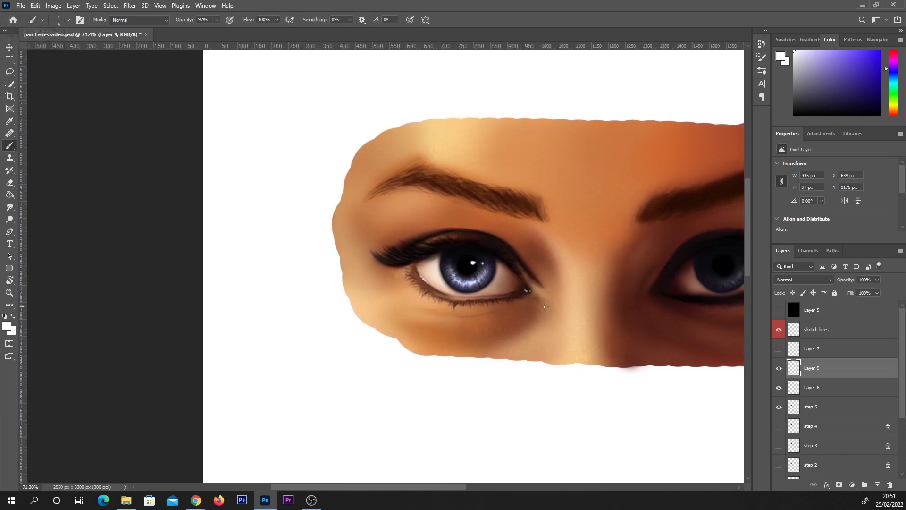